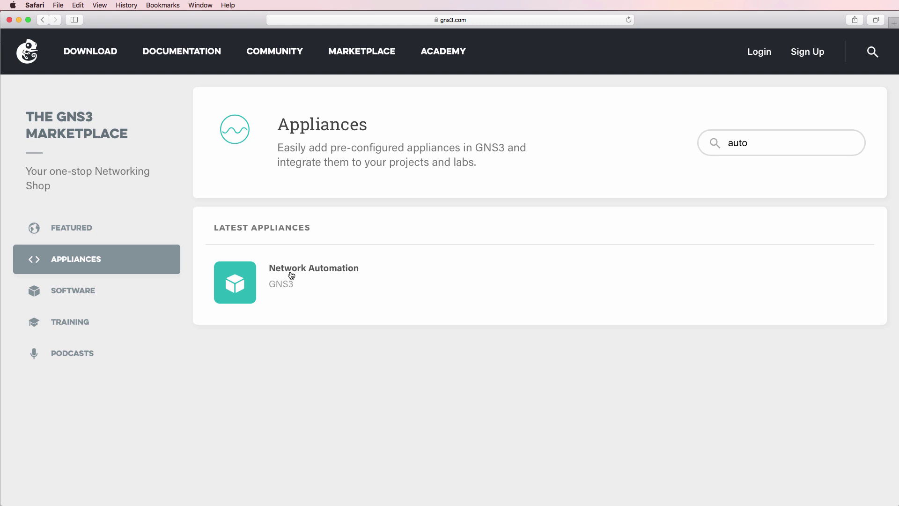
View the Network Automation appliance details (Netmiko, NAPALM, Pyntc, Ansible), then switch back to GNS3.
click(291, 272)
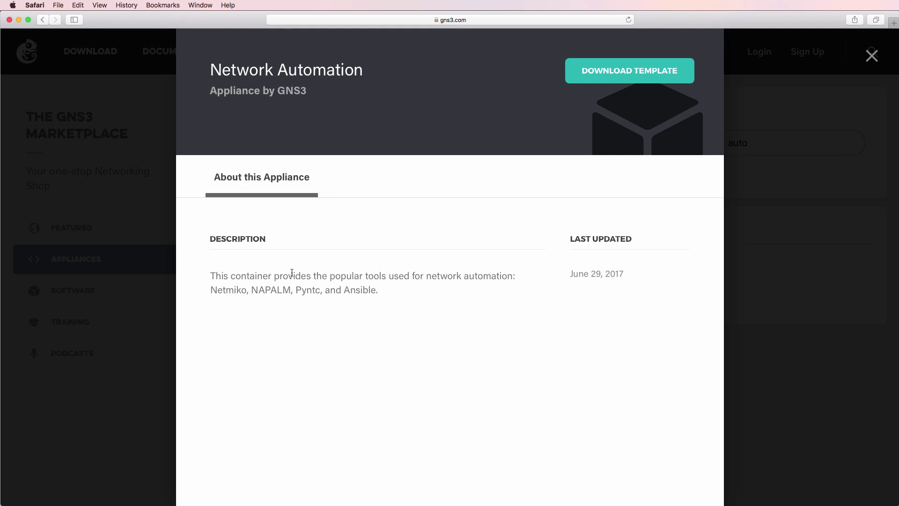
key(super+alt+2)
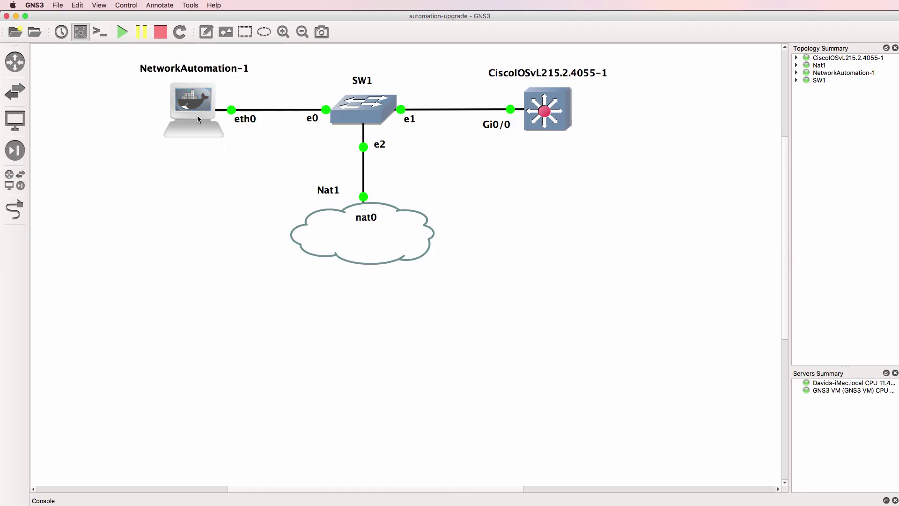
Check each lab node's status info and open a root console on NetworkAutomation-1.
mouse_move(193, 114)
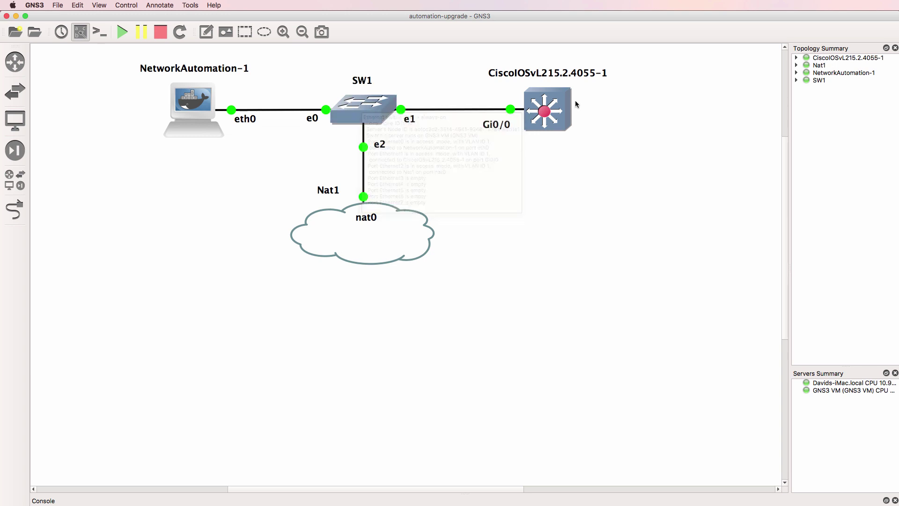
mouse_move(565, 106)
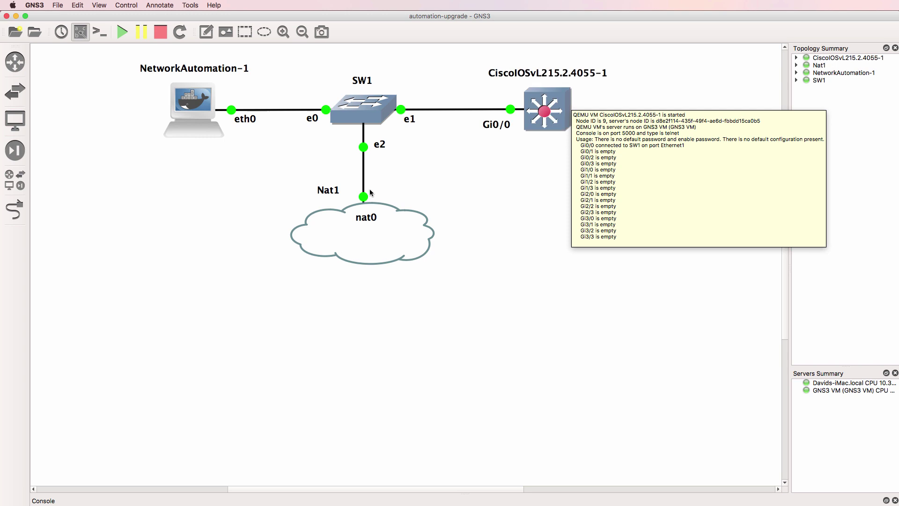
mouse_move(364, 241)
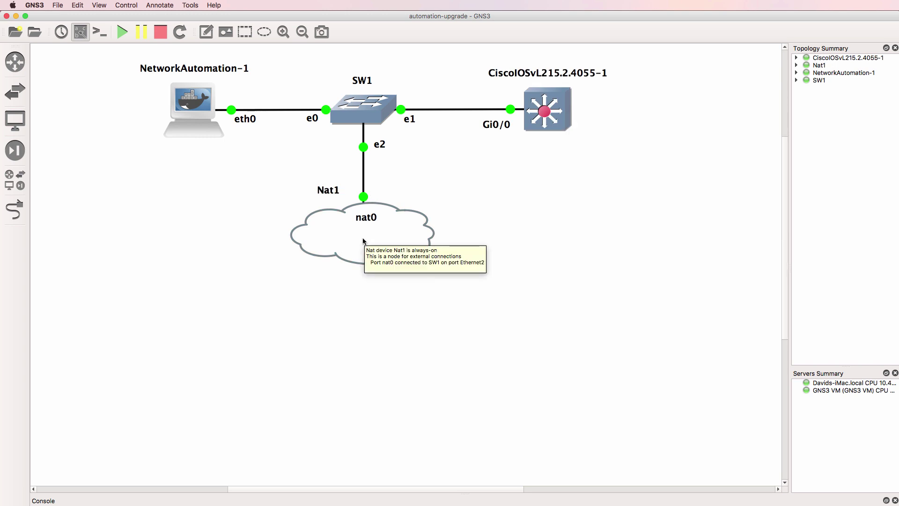
key(super+Tab)
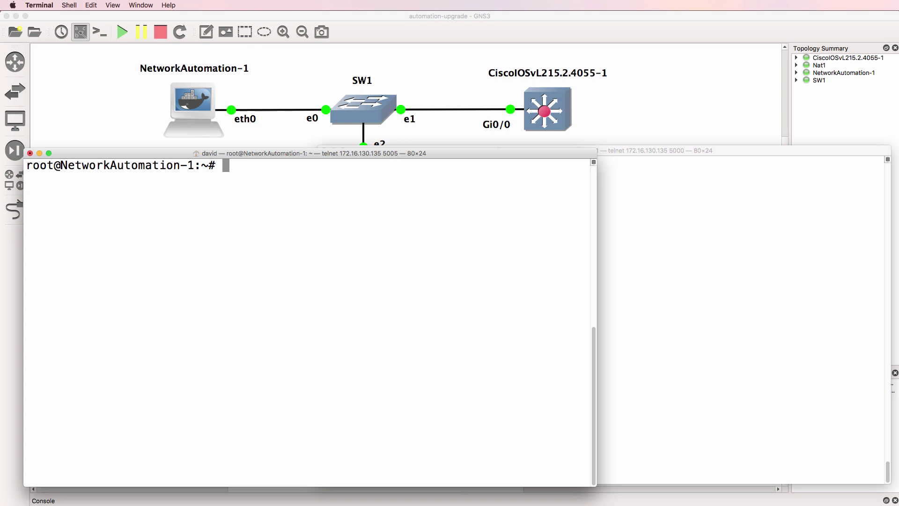
Check the container's Python versions by launching python, exiting, then trying python3.
text(python)
key(Return)
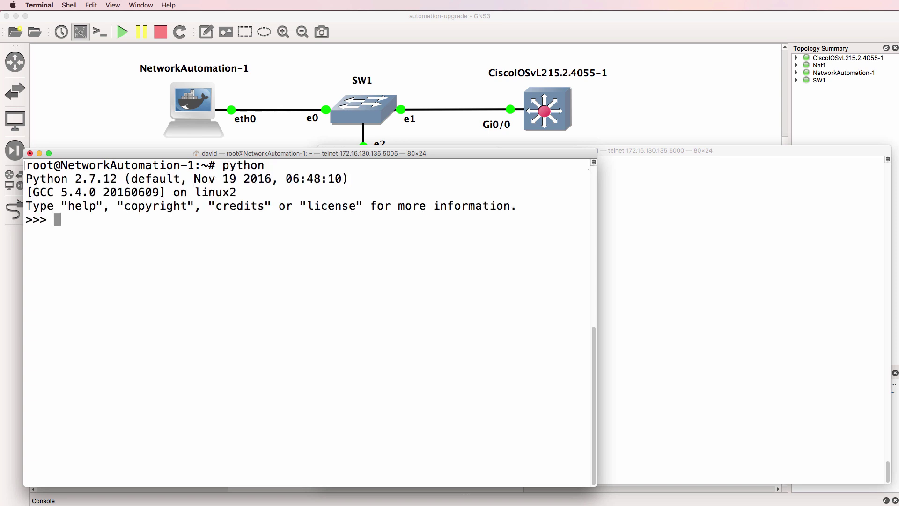
key(ctrl+d)
text(python3)
key(Return)
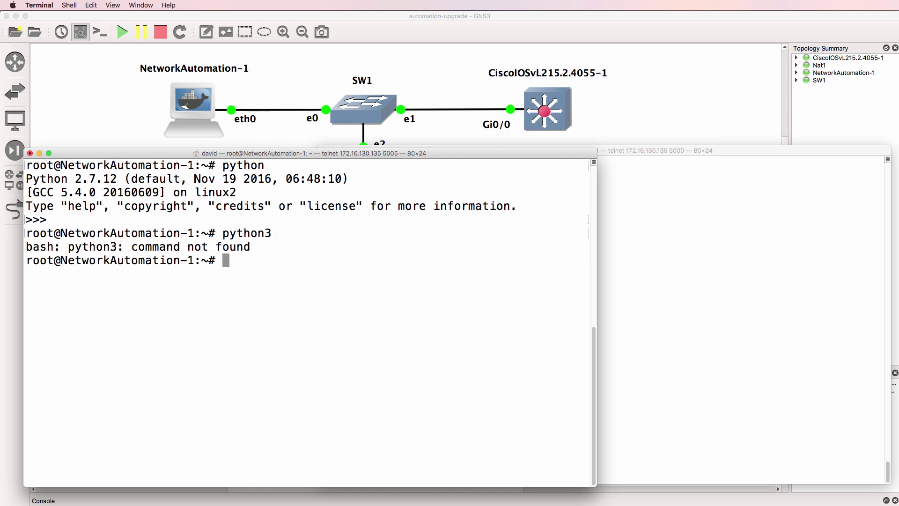
Clear the screen, list files, show the working directory, and create netmiko1.py in nano.
text(clear)
key(Return)
text(ls)
key(Return)
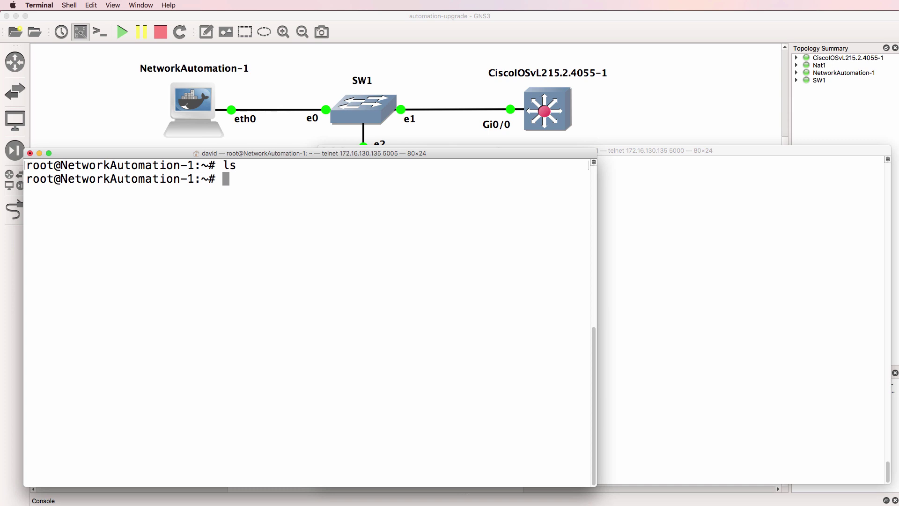
text(pwd)
key(Return)
text(nano net)
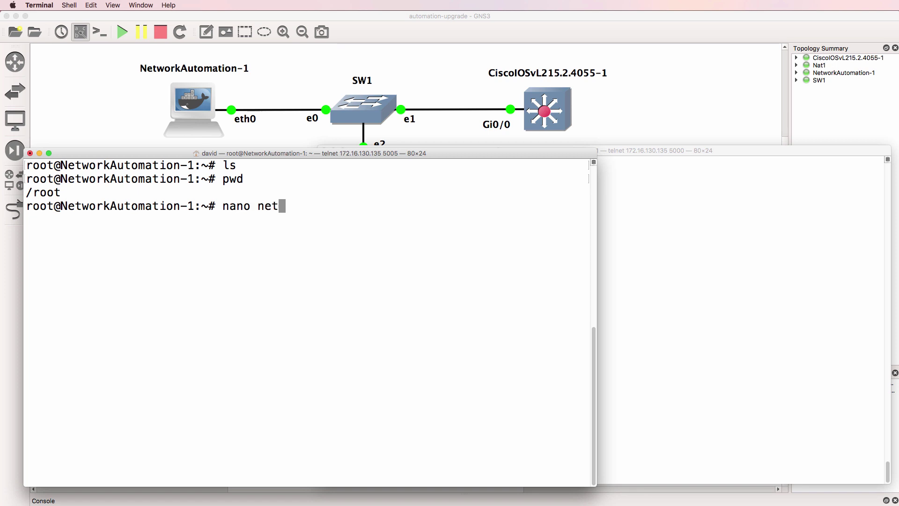
text(miko1.py)
key(Return)
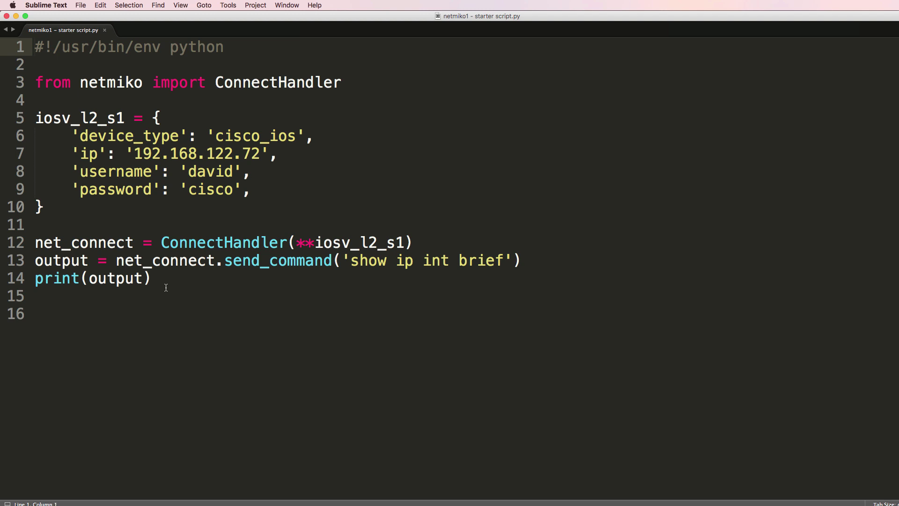
Copy the whole starter netmiko script from Sublime Text into the clipboard for the empty nano editor.
drag(167, 283, 1, 37)
right_click(152, 116)
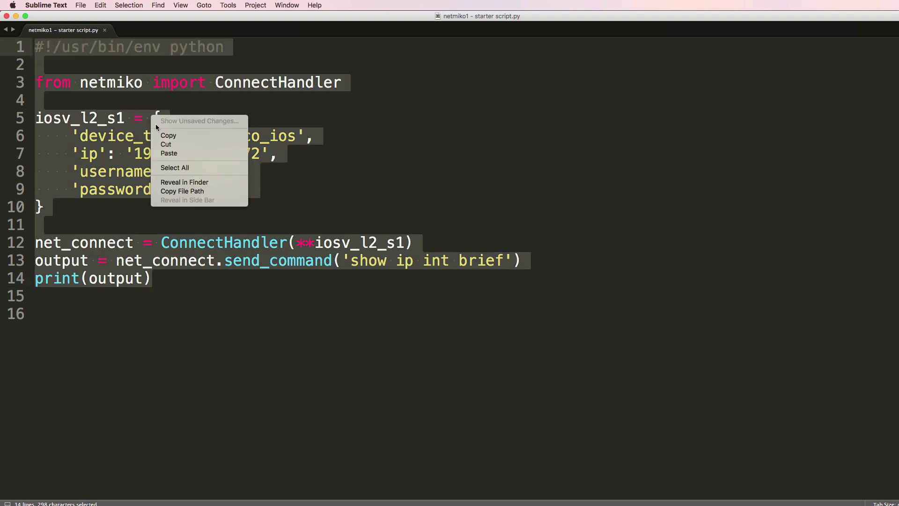
click(169, 138)
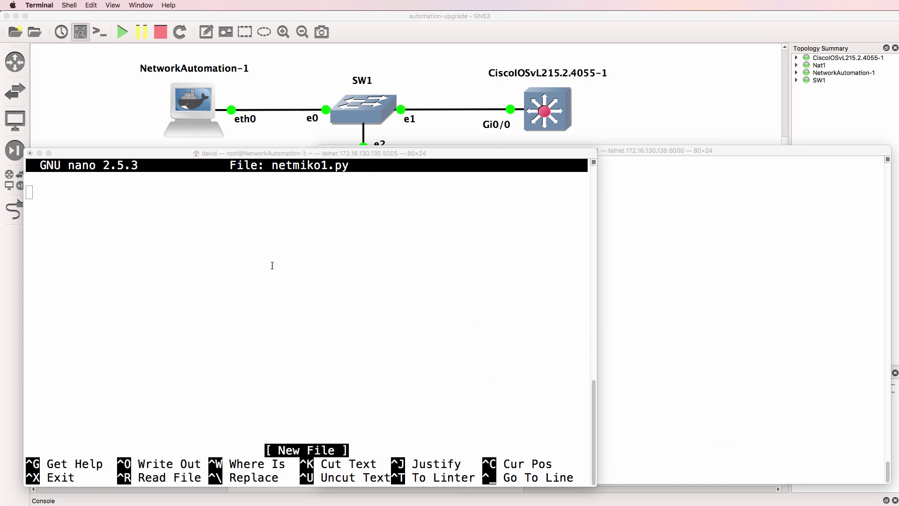
click(272, 266)
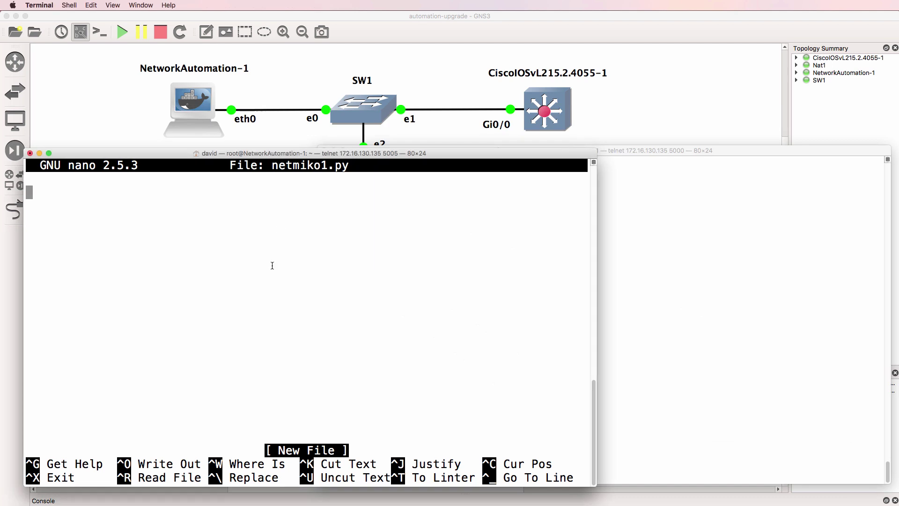
Paste the starter script into netmiko1.py and save the file.
key(super+v)
key(Return)
key(ctrl+x)
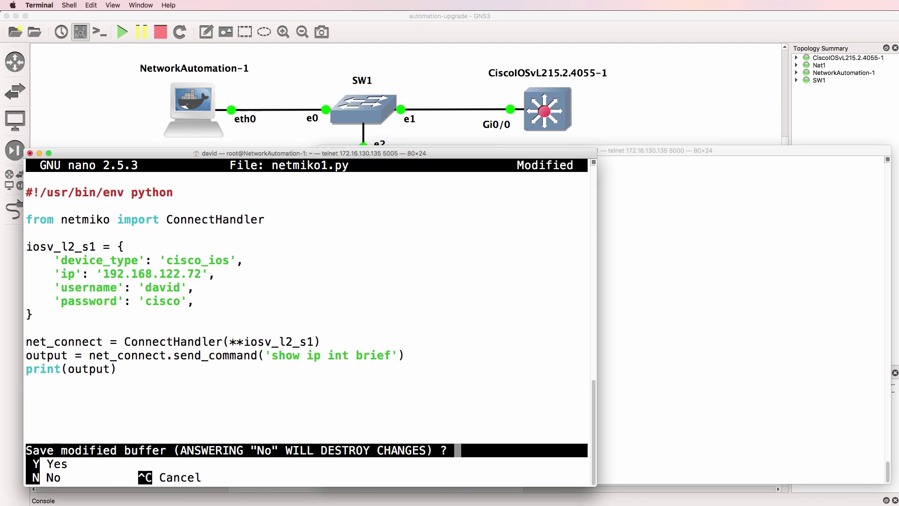
key(y)
key(Return)
Run python netmiko1.py to print the switch's interface brief table.
text(python ne)
key(Tab)
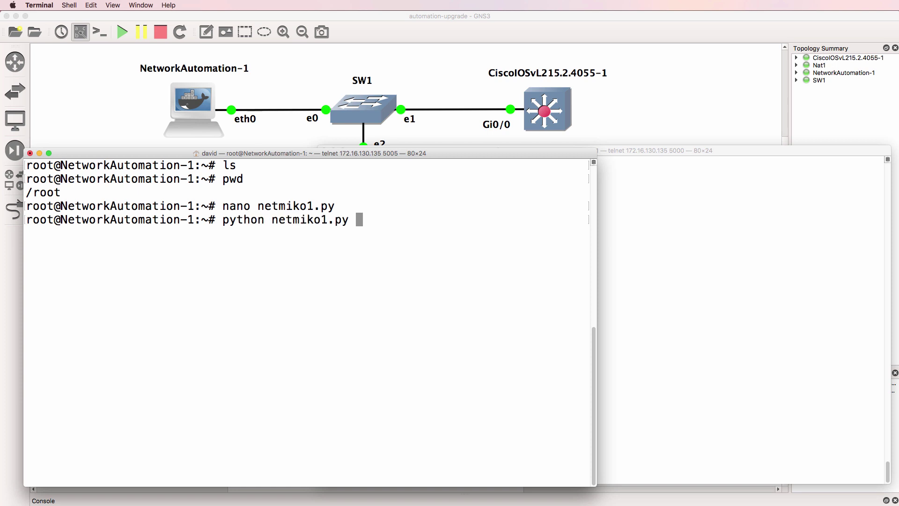
key(Return)
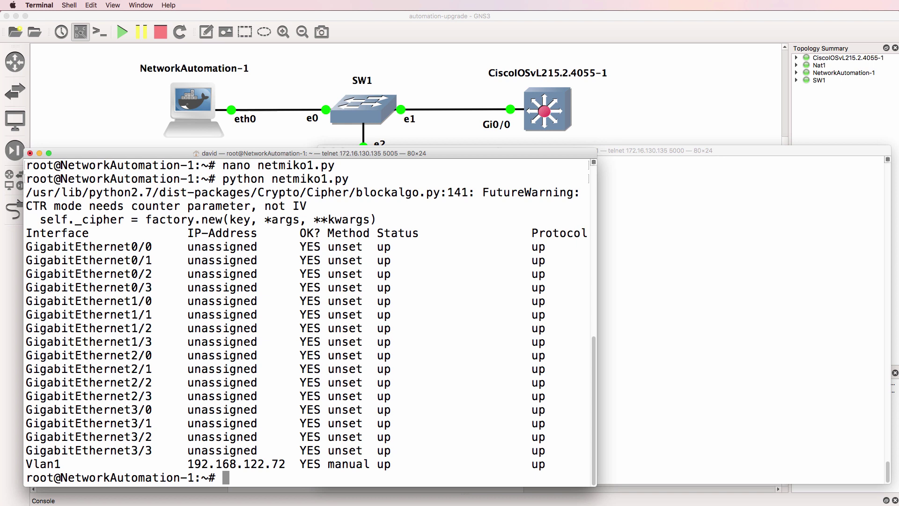
On the switch console, enter privileged mode and run sh ip int brief.
click(613, 206)
key(Return)
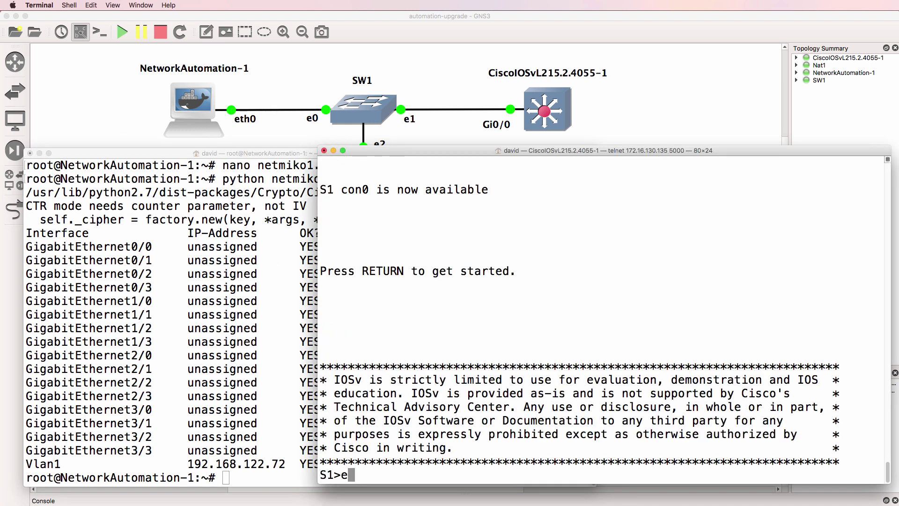
text(en)
key(Return)
text(sh ip int brief)
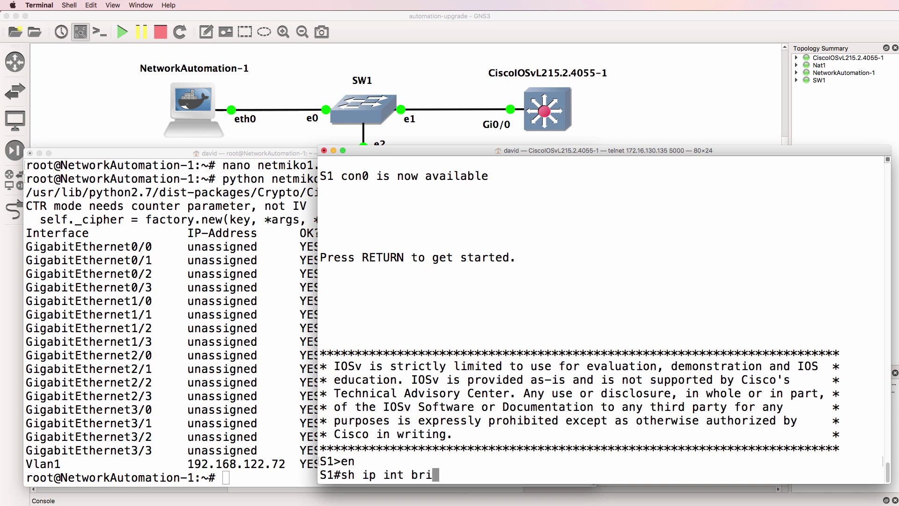
key(Return)
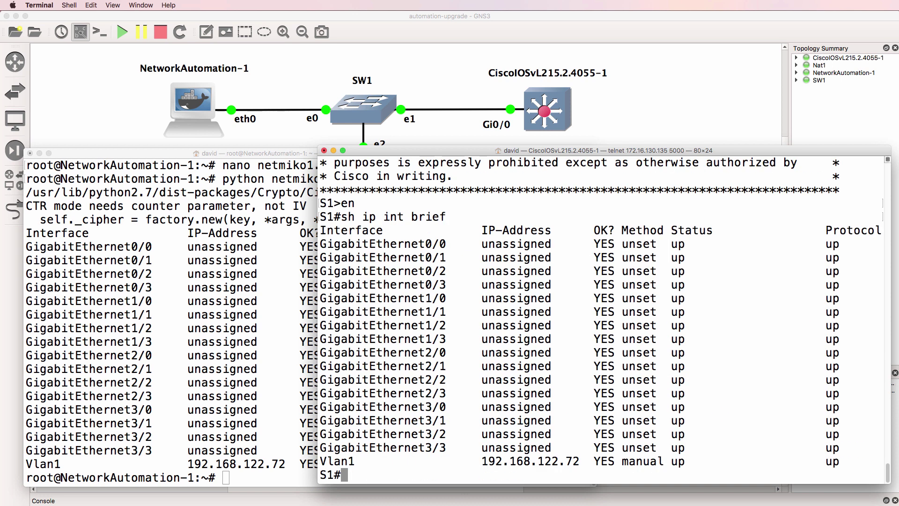
Print netmiko1.py with cat, compare its command and output with the switch, and list files.
click(229, 249)
text(cat netmiko1.py)
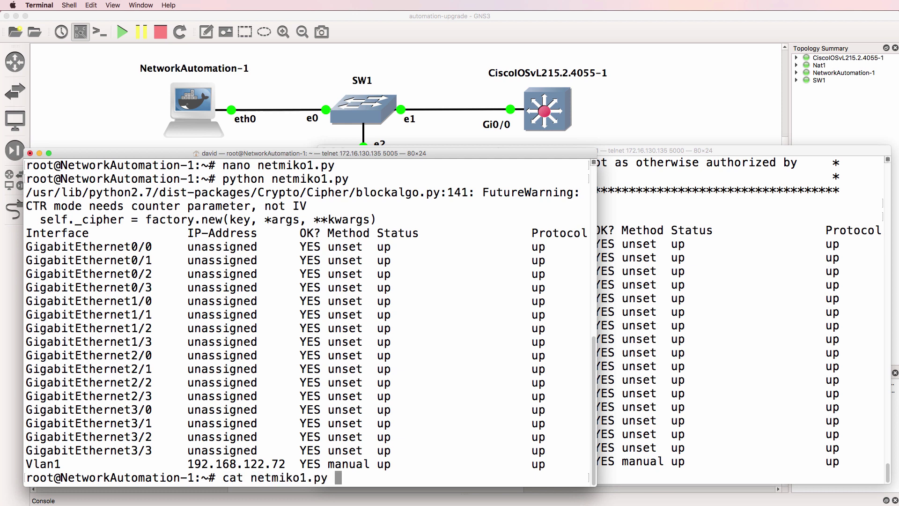
key(Return)
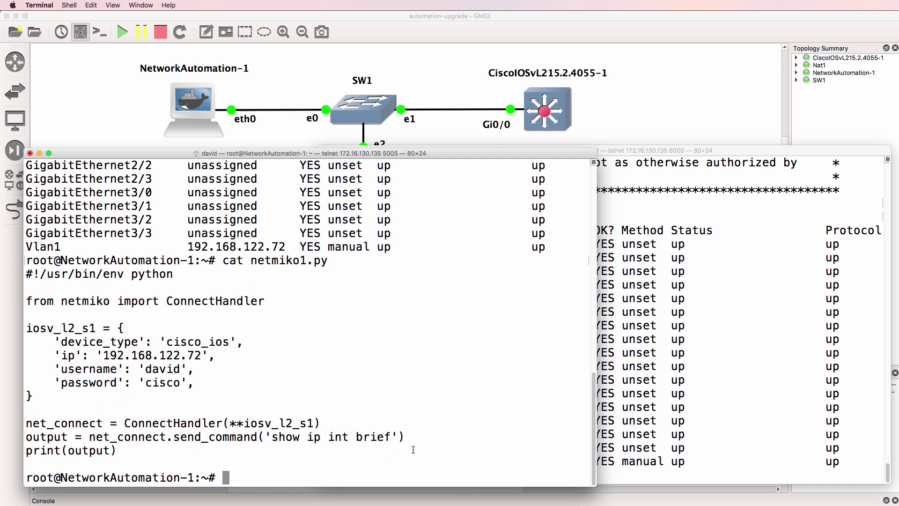
drag(392, 436, 273, 434)
click(632, 317)
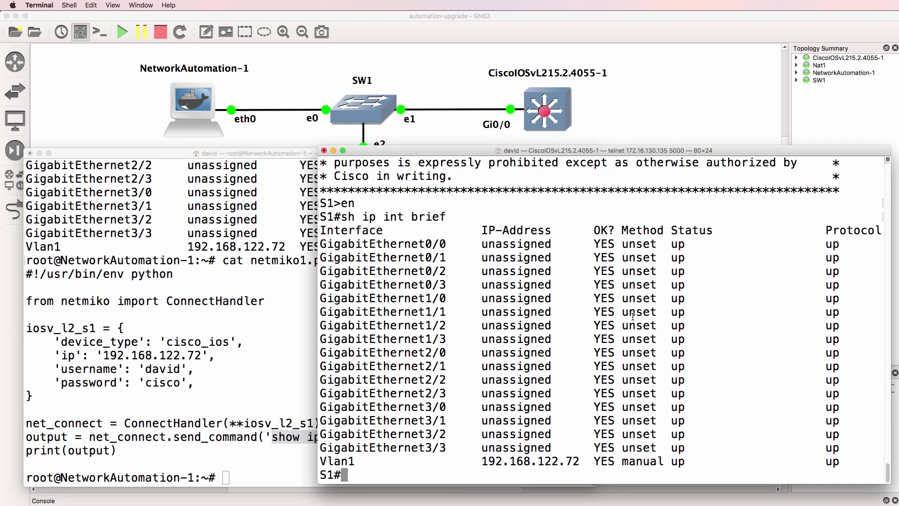
click(219, 366)
drag(118, 450, 25, 445)
text(ls)
key(Return)
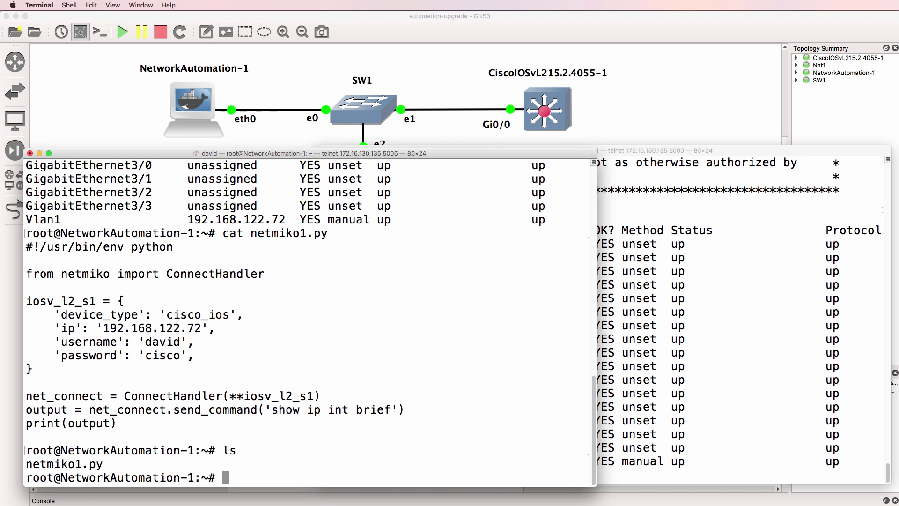
Save the switch configuration with wr and return to the GNS3 canvas.
key(super+grave)
text(wr)
key(Return)
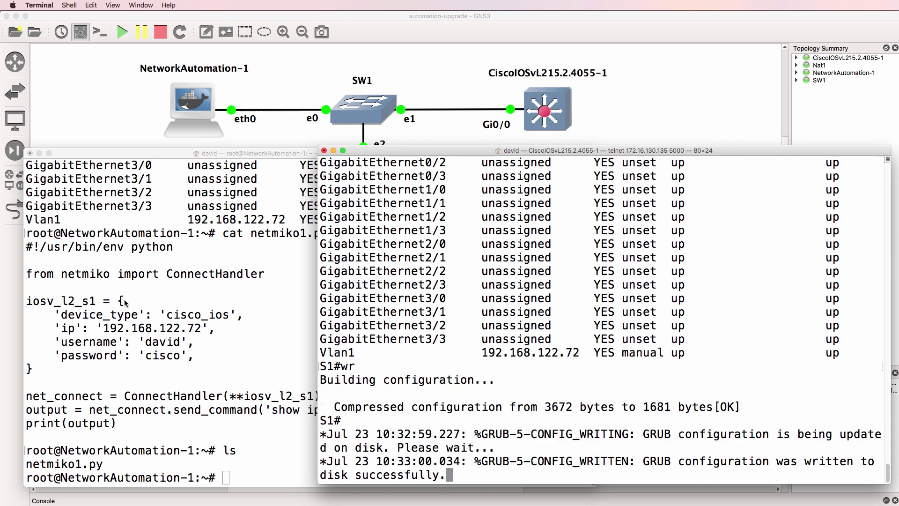
click(370, 26)
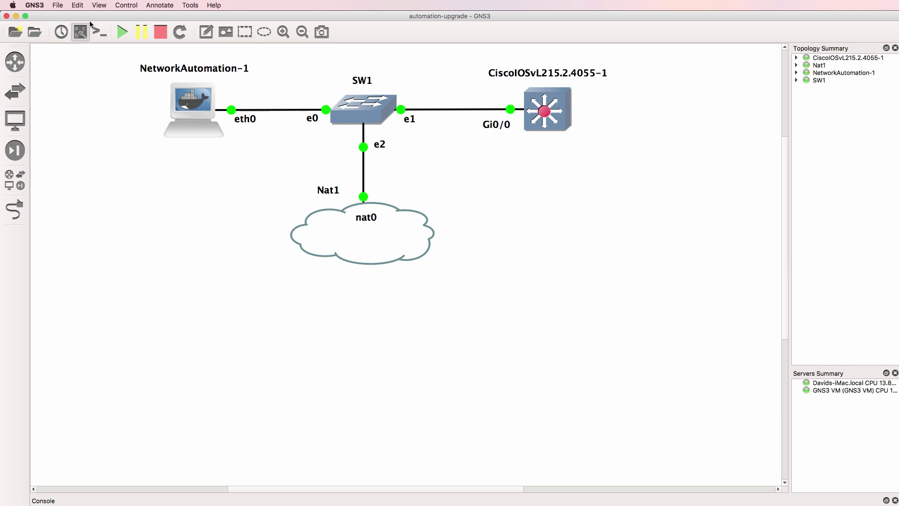
Stop the lab nodes and create a new empty project named test-upgrade.
click(159, 34)
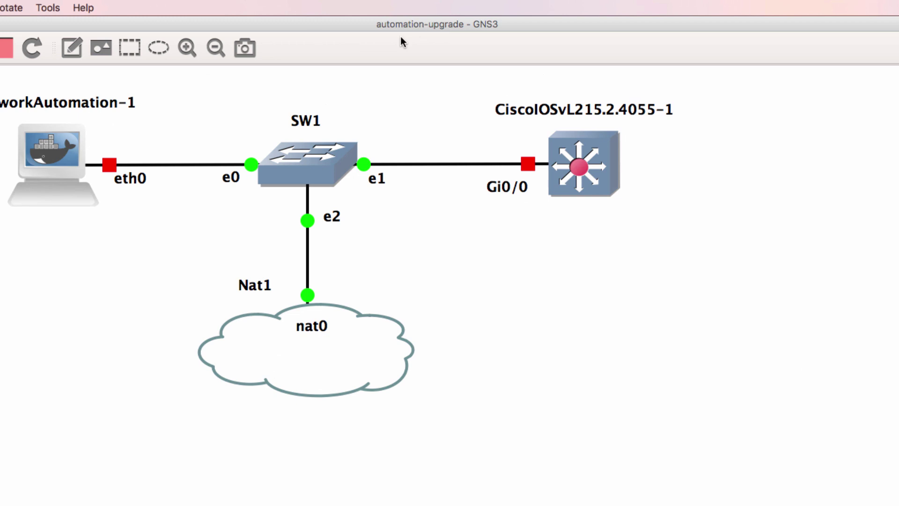
click(57, 5)
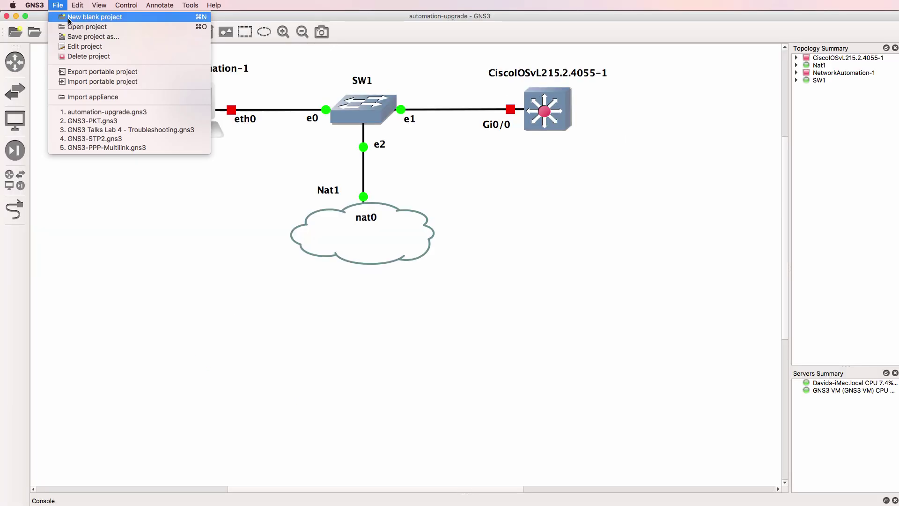
click(96, 15)
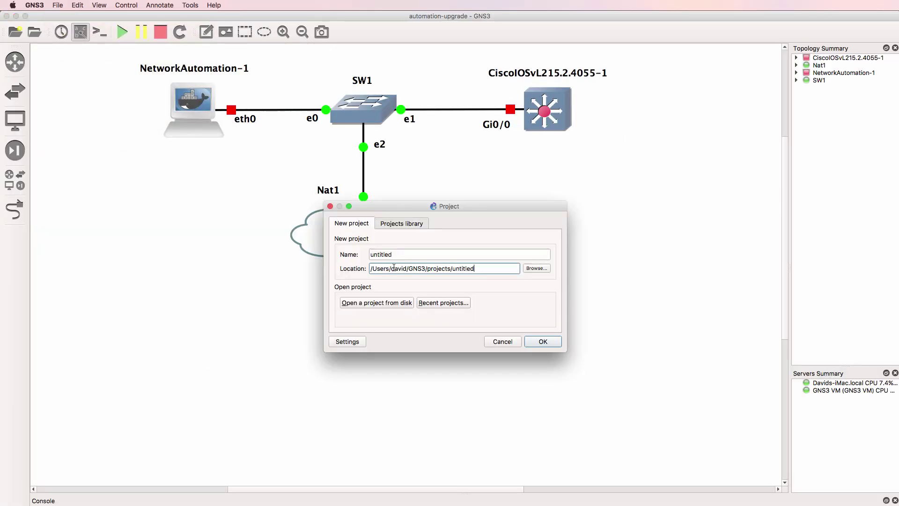
double_click(415, 256)
text(test-)
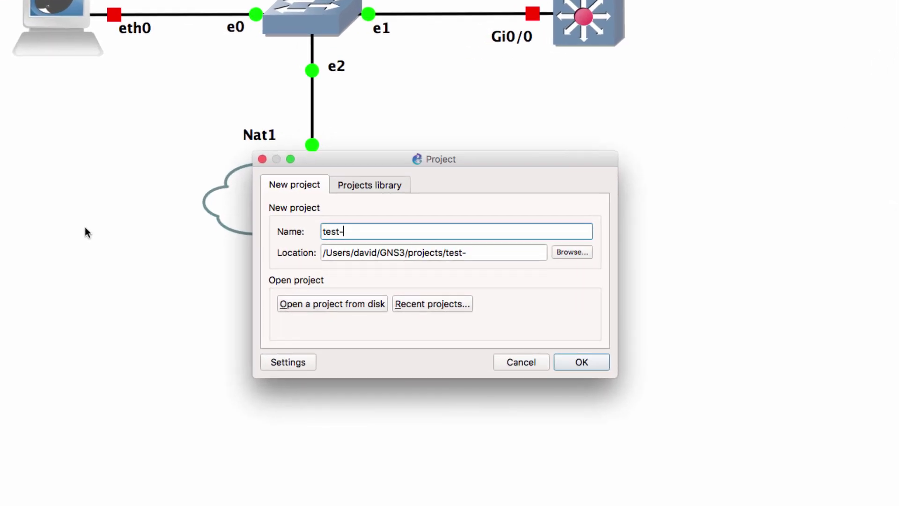
text(upgrade)
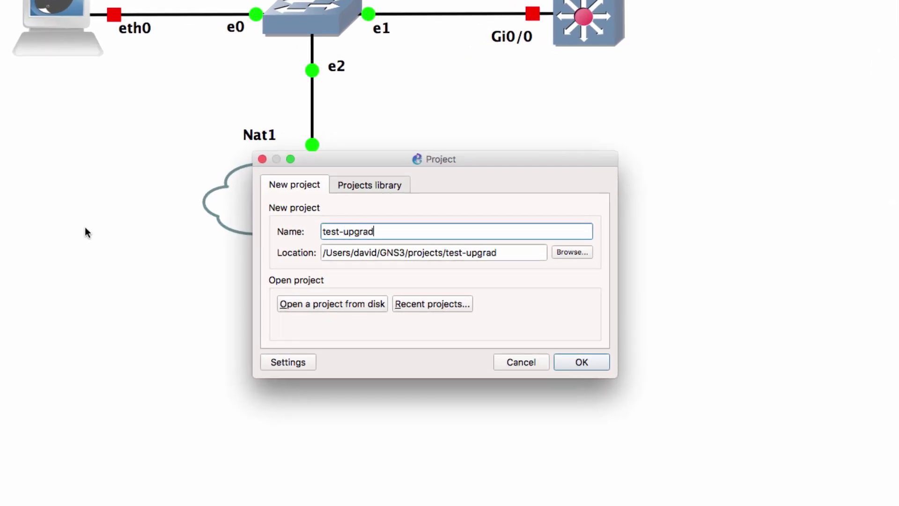
key(Return)
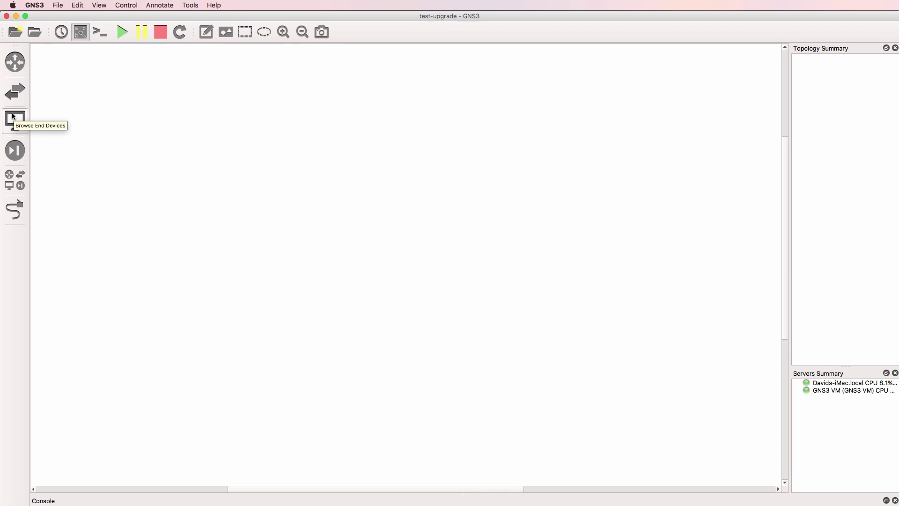
Drag the Network Automation appliance from End devices onto the canvas centre.
click(12, 117)
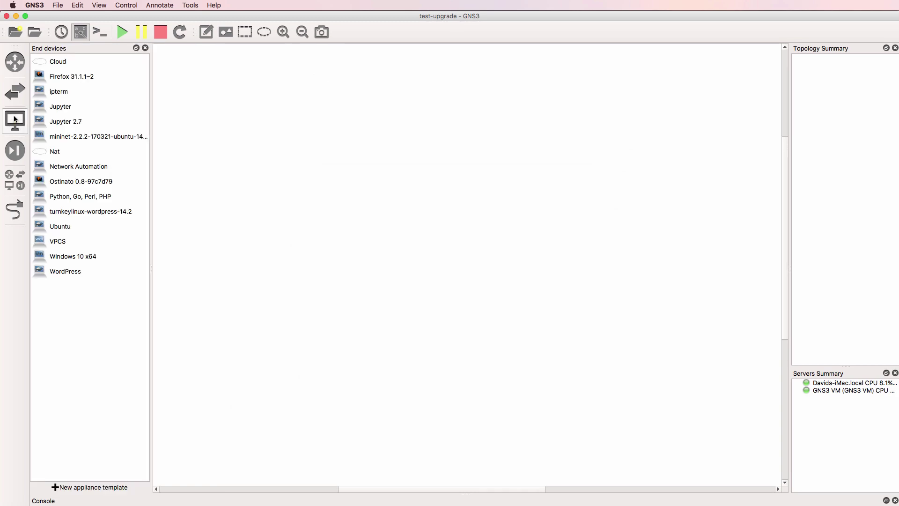
click(80, 171)
drag(79, 169, 459, 203)
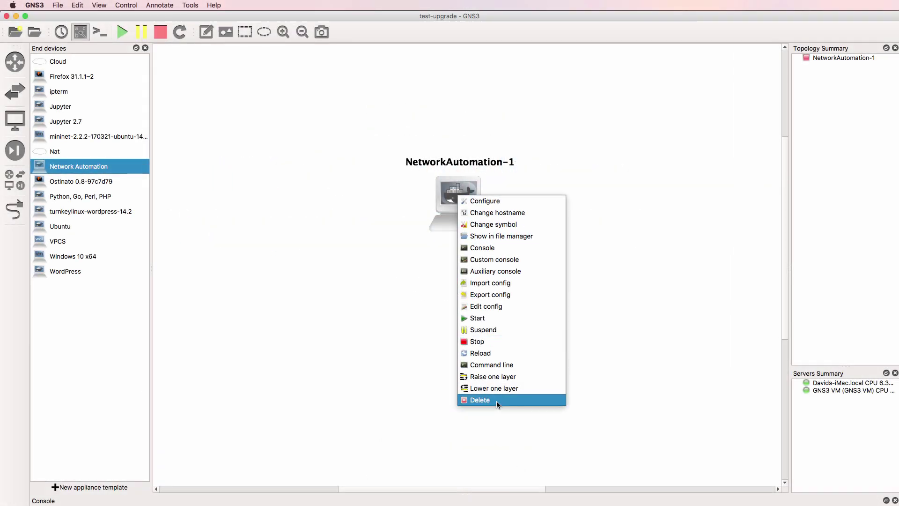
Delete the NetworkAutomation-1 node and start, then cancel, deleting the Network Automation template.
click(496, 400)
click(506, 294)
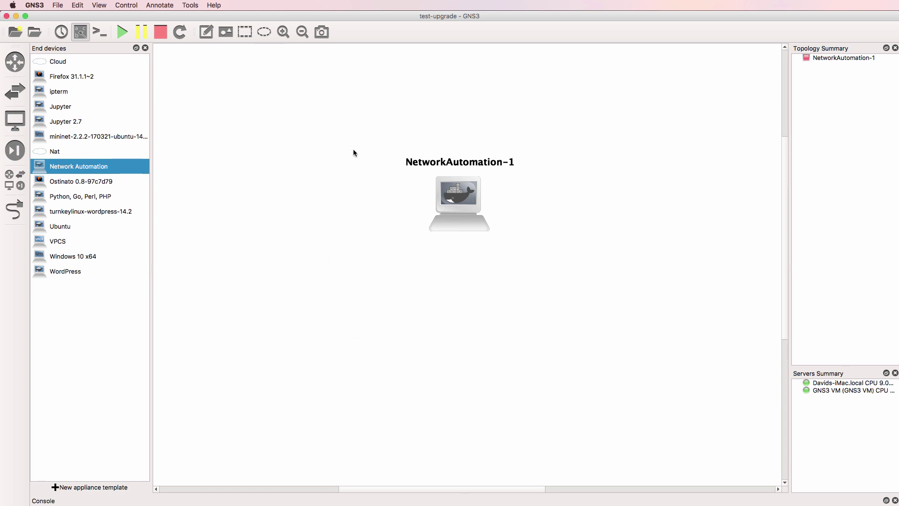
right_click(104, 171)
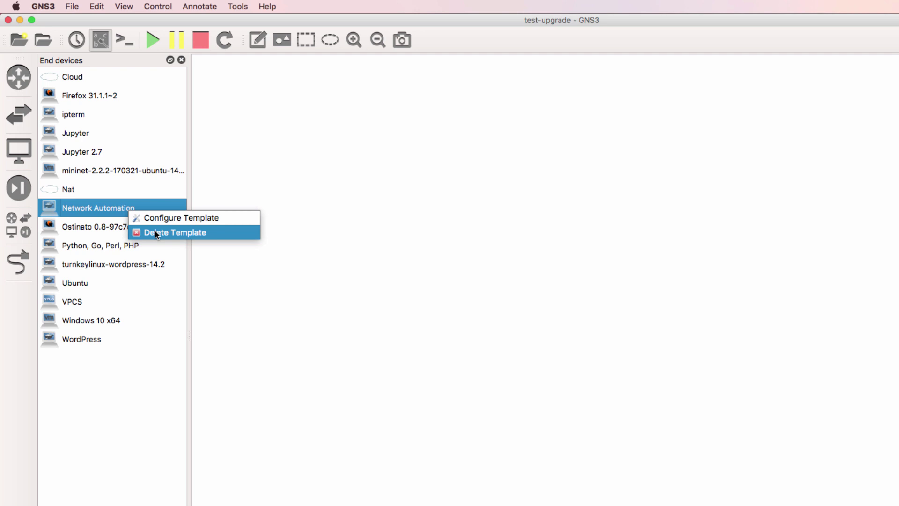
click(156, 232)
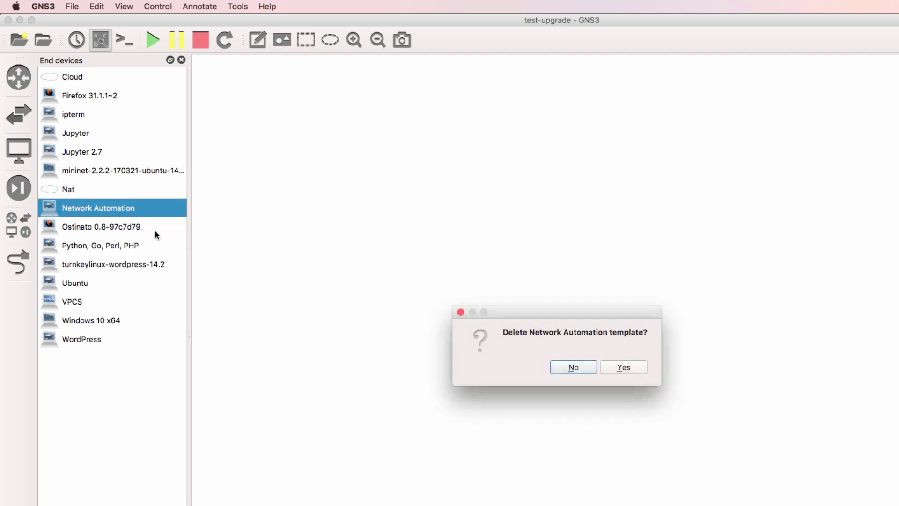
click(630, 368)
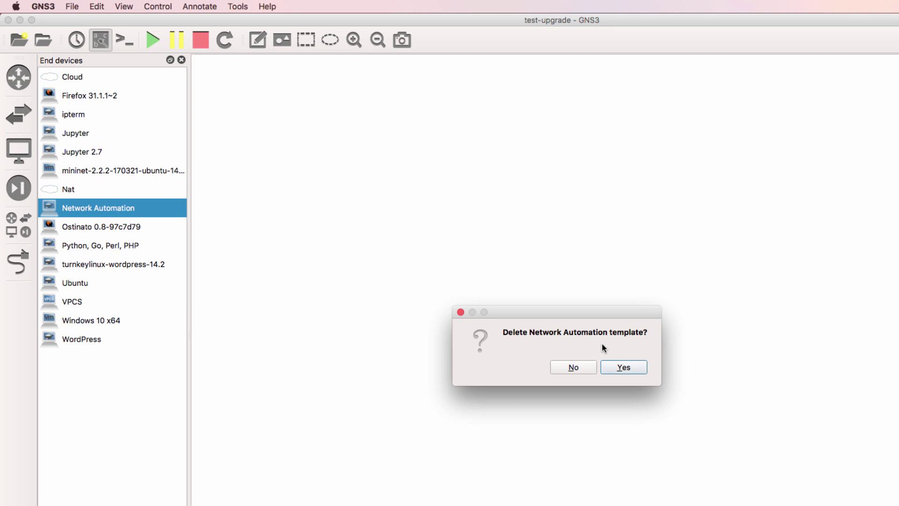
click(576, 367)
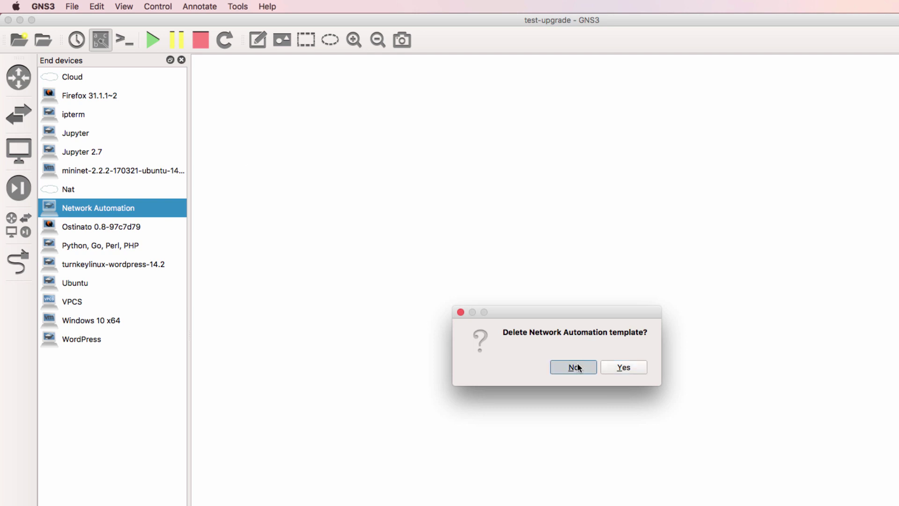
Inspect the Network Automation template under Preferences > Docker Containers without saving changes.
click(72, 6)
mouse_move(43, 6)
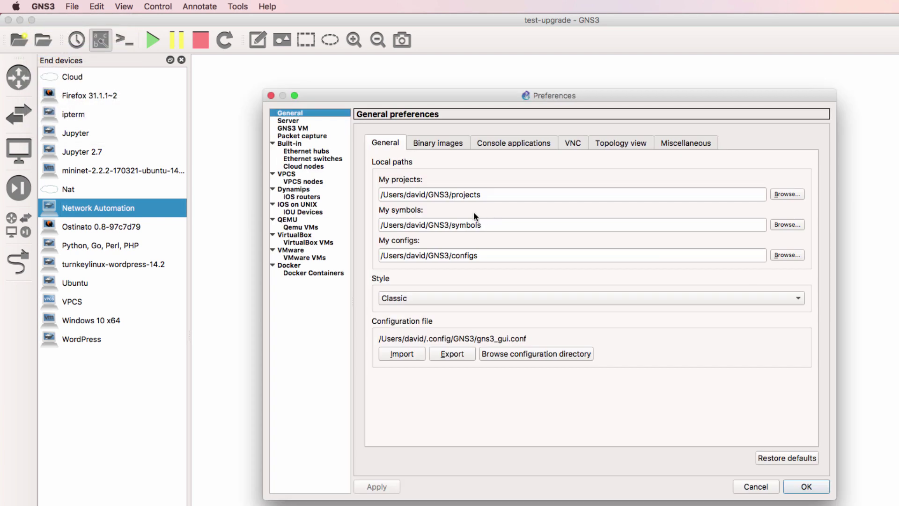
click(313, 273)
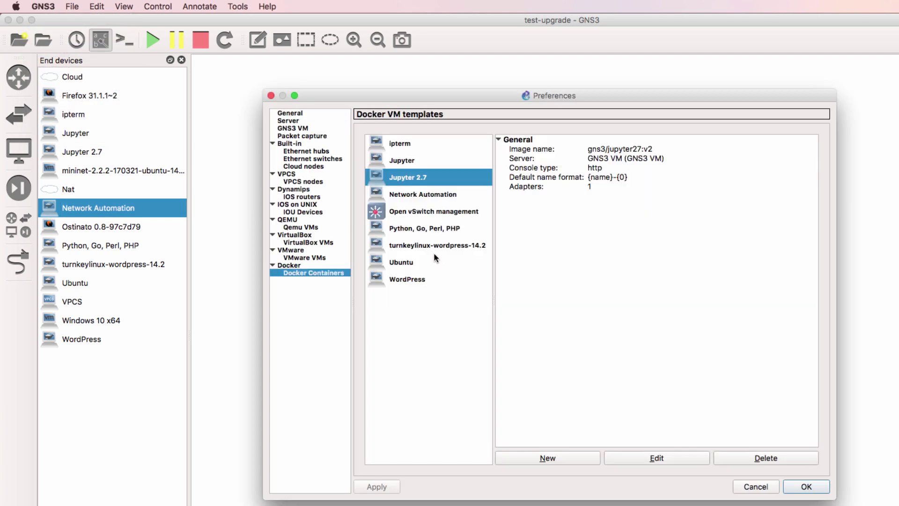
click(413, 199)
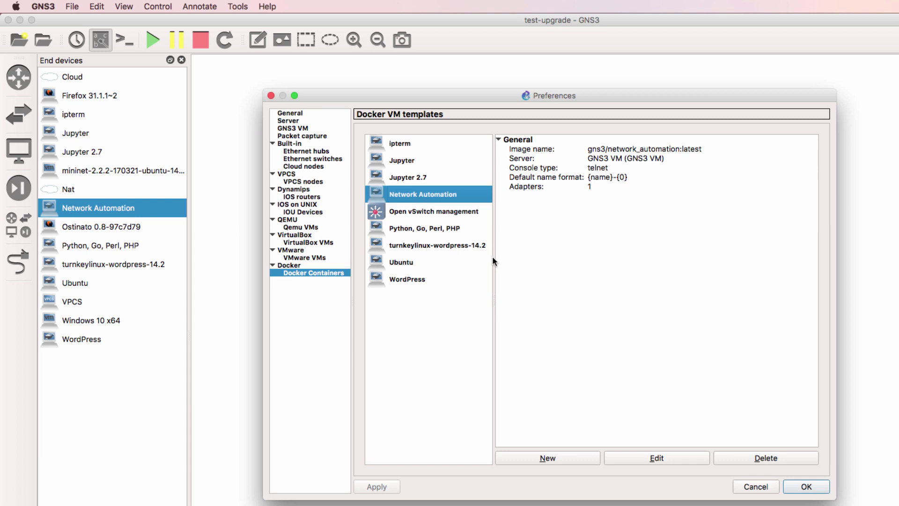
click(763, 487)
Delete the Network Automation template and confirm it is gone from Docker Containers preferences.
right_click(88, 212)
click(120, 235)
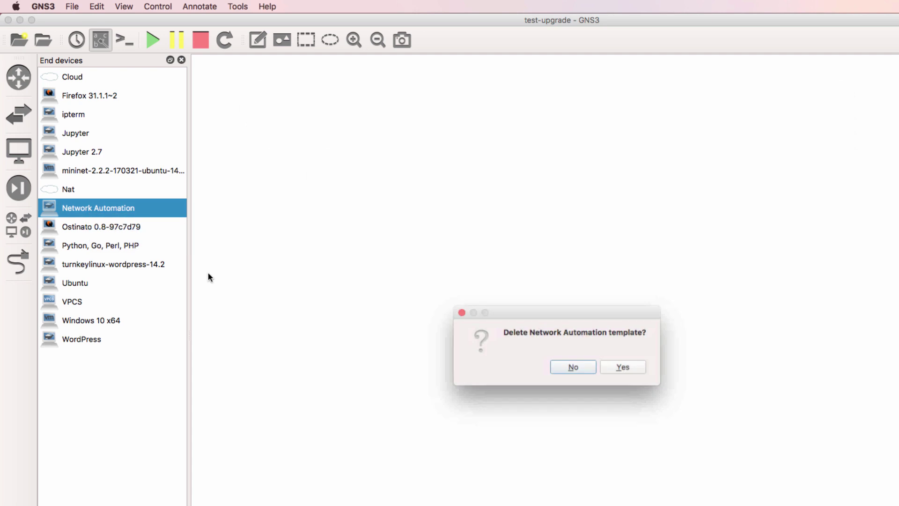
click(620, 368)
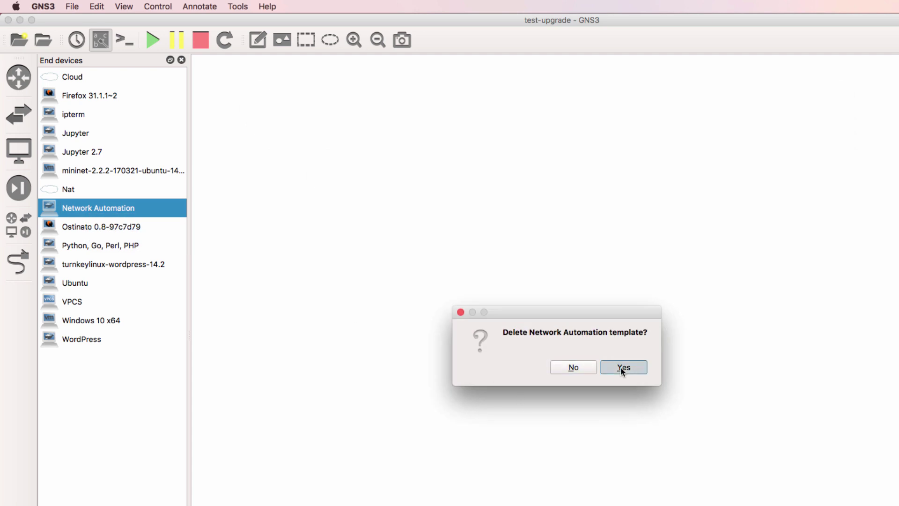
click(42, 6)
click(60, 51)
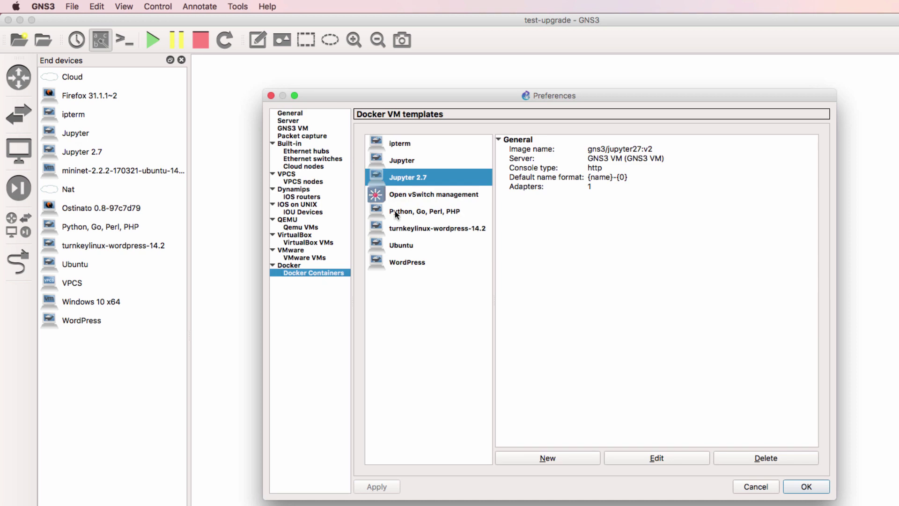
click(421, 316)
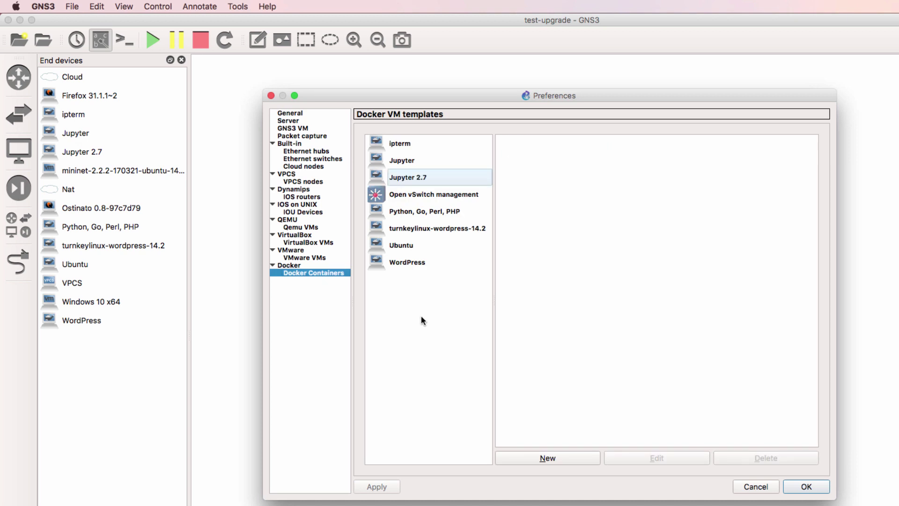
click(803, 489)
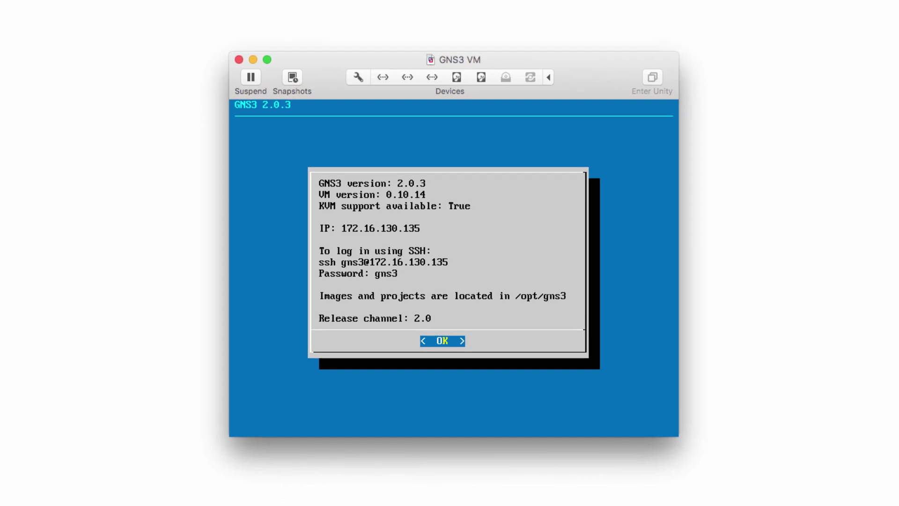
Dismiss the GNS3 VM information screen and open the VM's Shell.
key(Return)
key(Down)
key(Down)
key(Return)
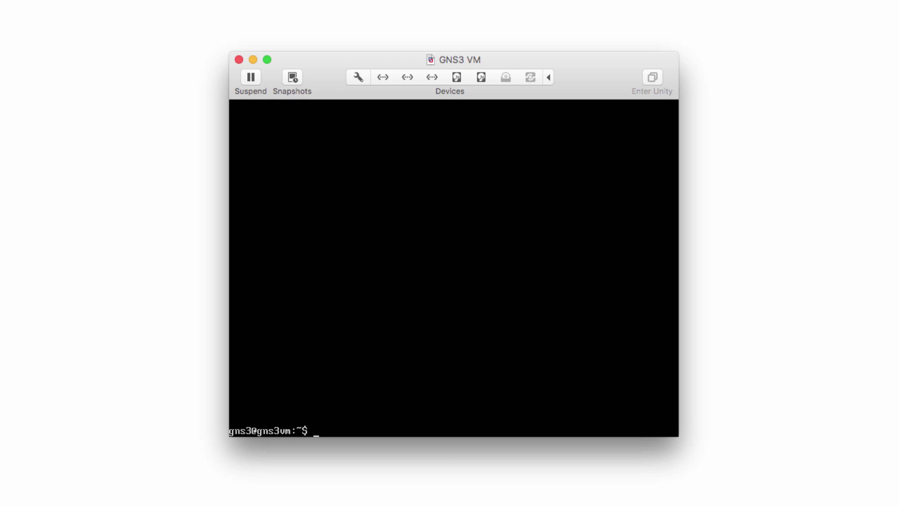
List all Docker containers with docker ps -a | more, then filter with grep auto.
text(docker ps -a | more)
key(Return)
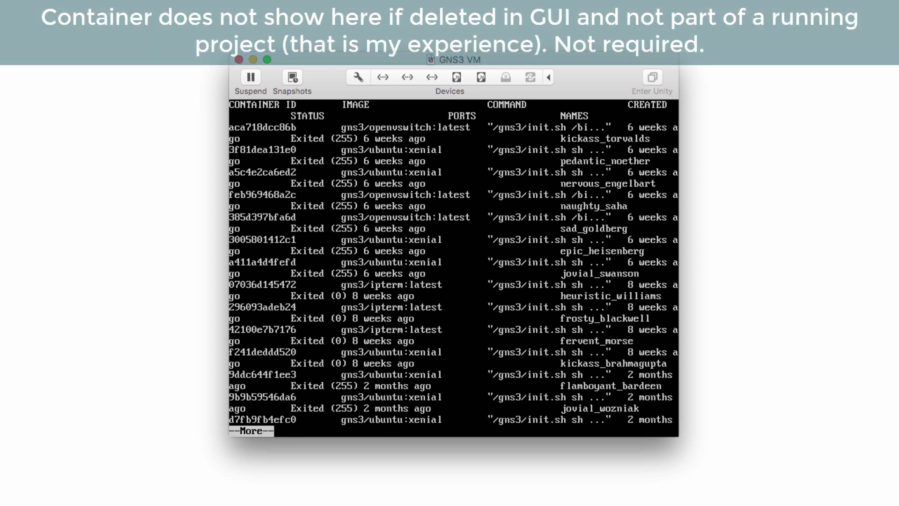
key(space)
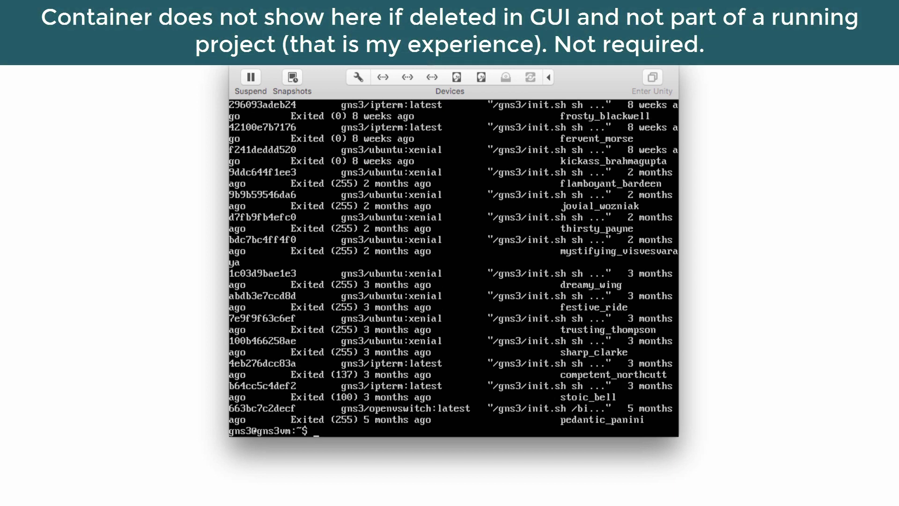
key(Up)
key(Return)
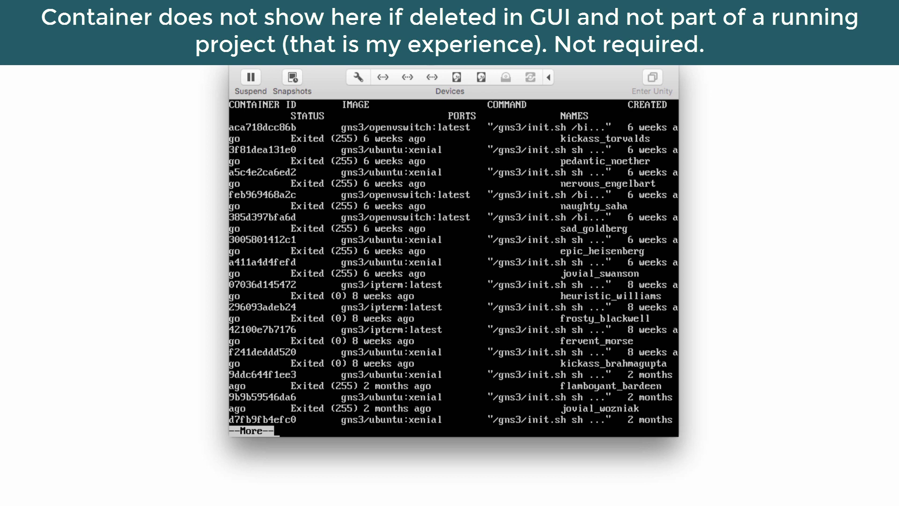
key(space)
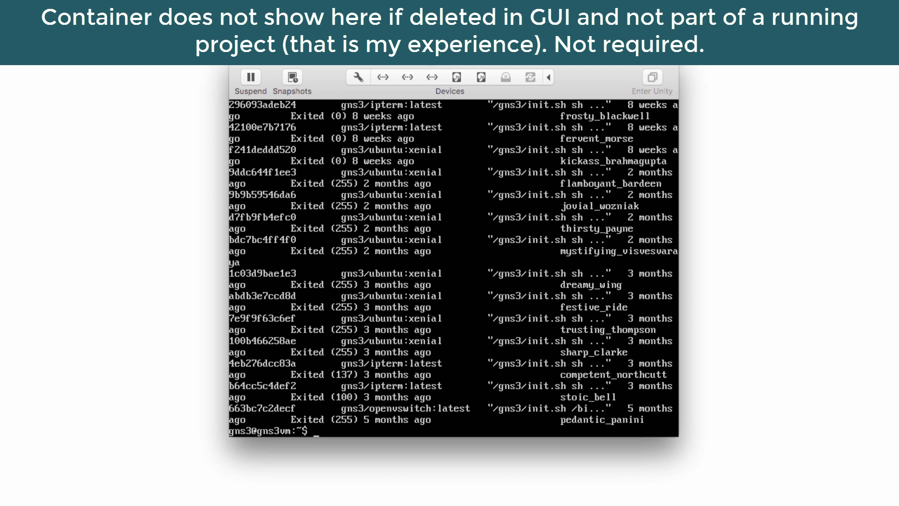
key(Up)
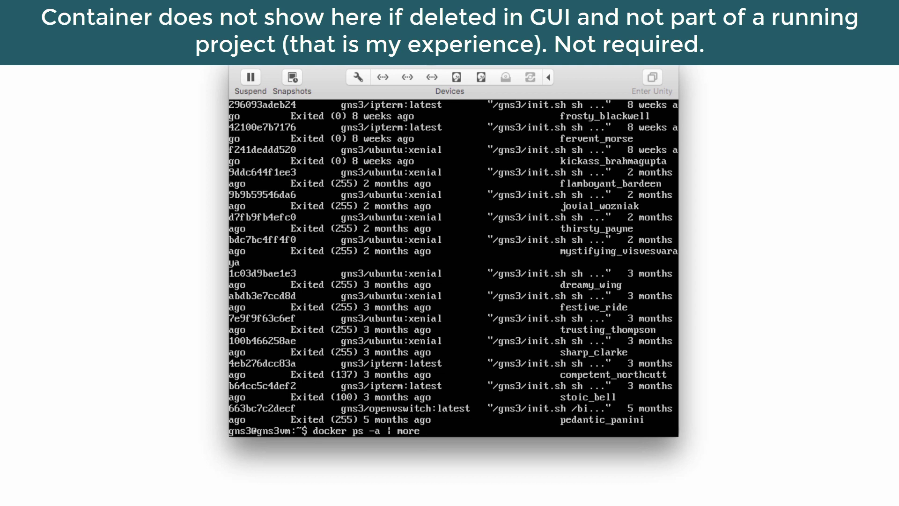
key(BackSpace)
key(BackSpace)
key(BackSpace)
key(BackSpace)
key(BackSpace)
text(grep auto)
key(Return)
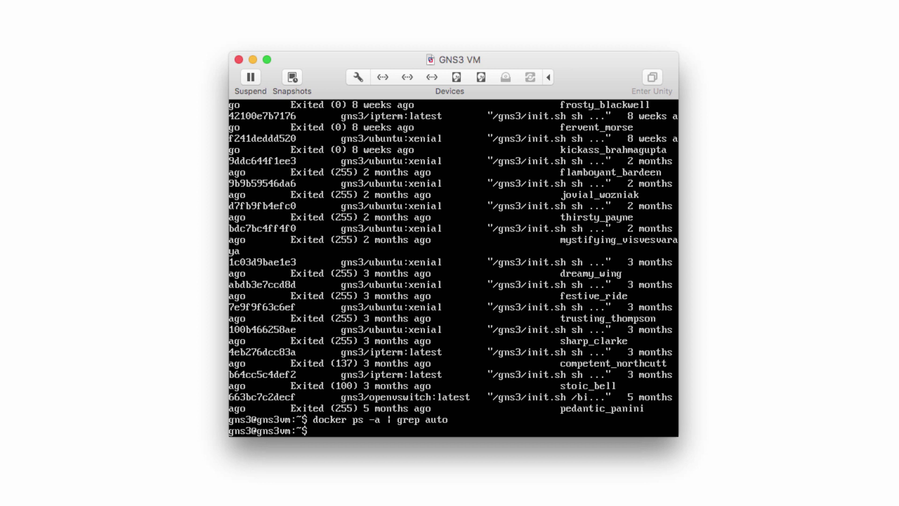
Remove the gns3/network_automation image with docker rmi, rerunning until it reports 'No such image'.
text(docker rmi gns3/network_)
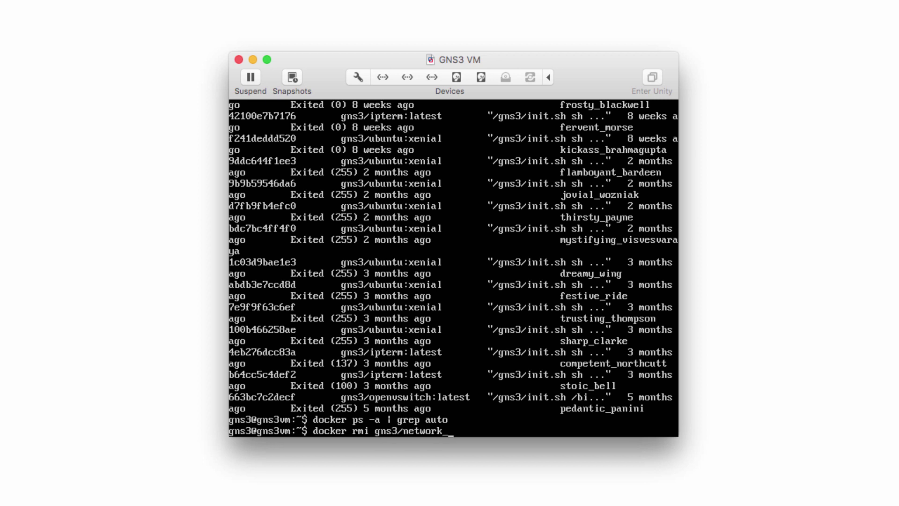
text(automation)
key(Return)
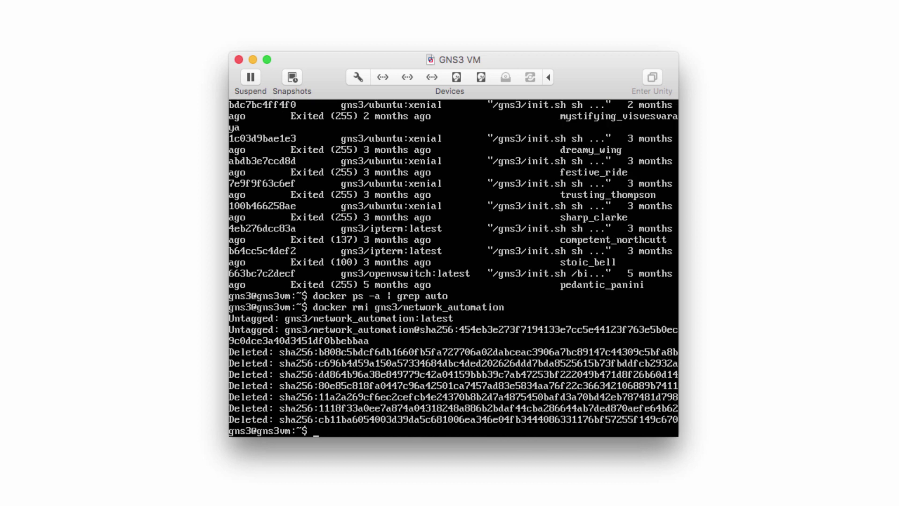
key(Up)
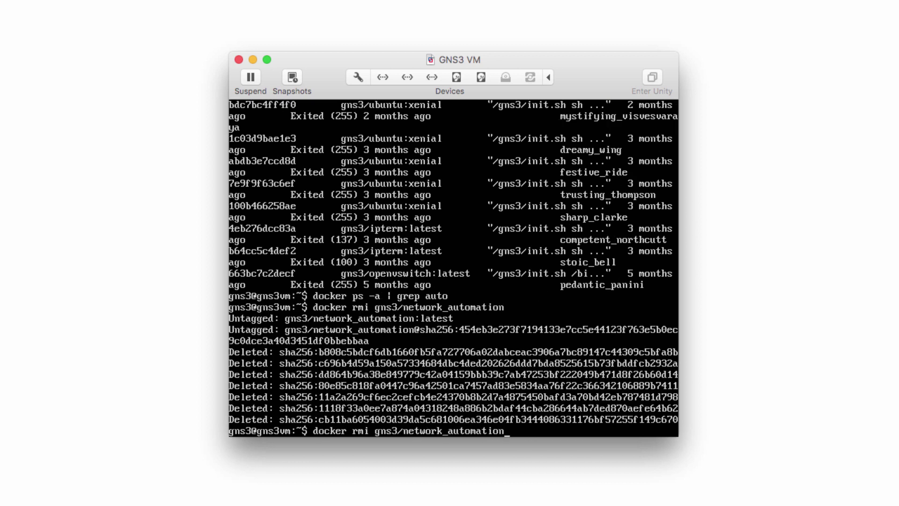
key(Return)
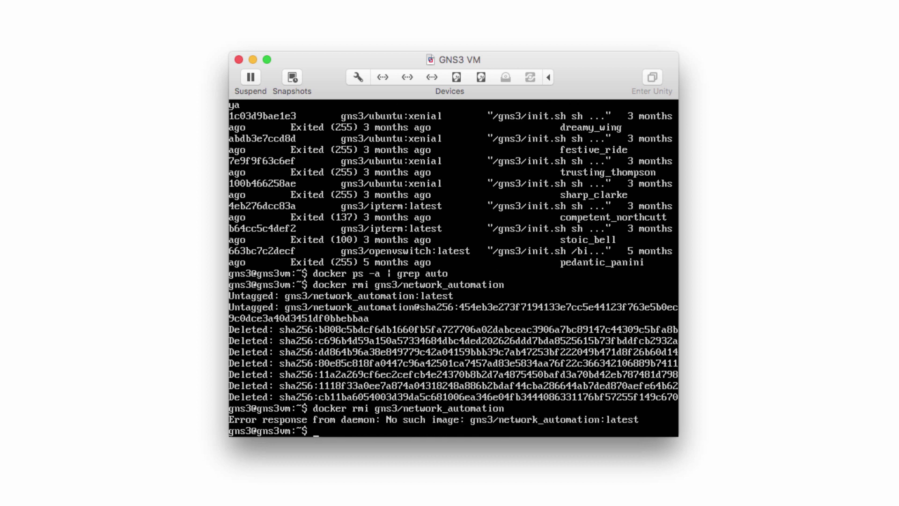
key(Up)
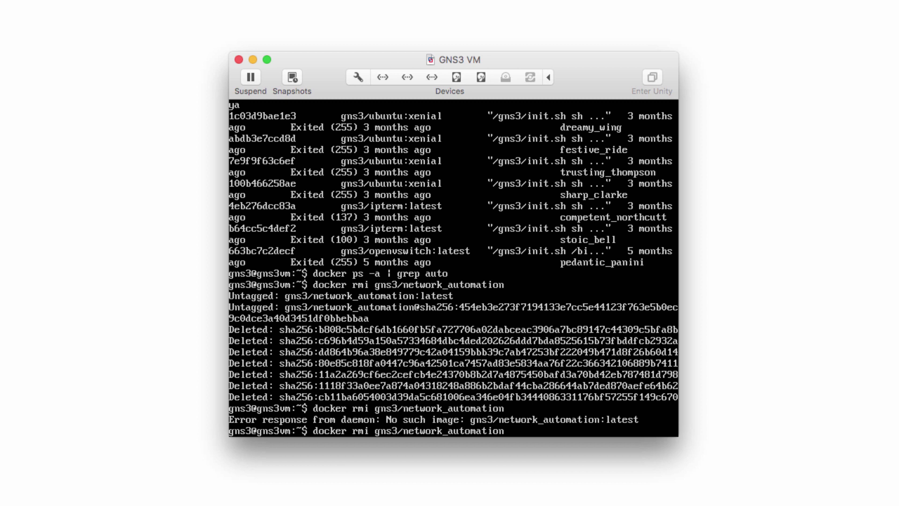
key(BackSpace)
key(BackSpace)
key(BackSpace)
text(iii)
key(Return)
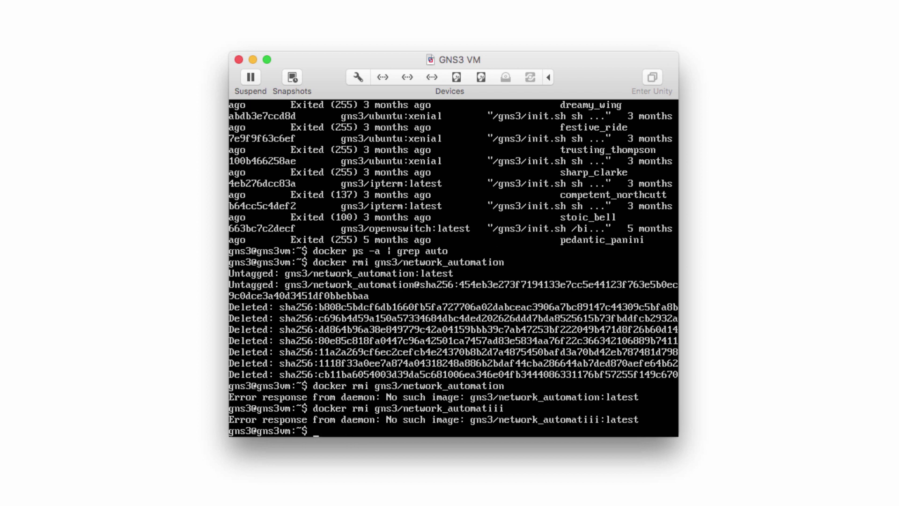
key(Up)
key(Up)
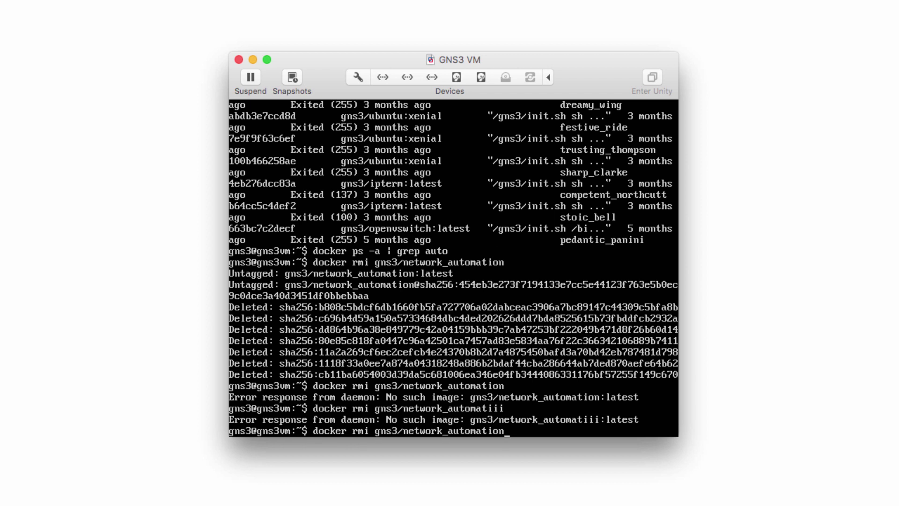
key(Return)
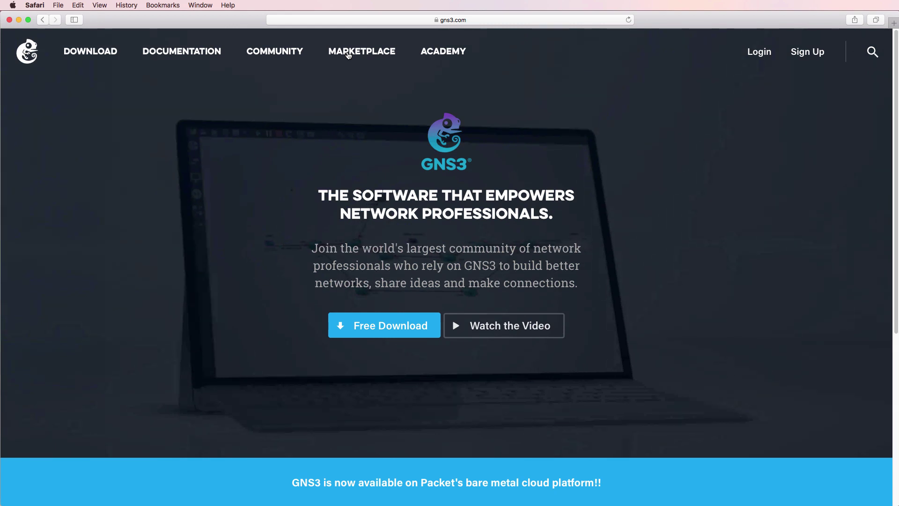
Search the GNS3 Marketplace appliances for 'auto' and download the Network Automation template.
click(348, 54)
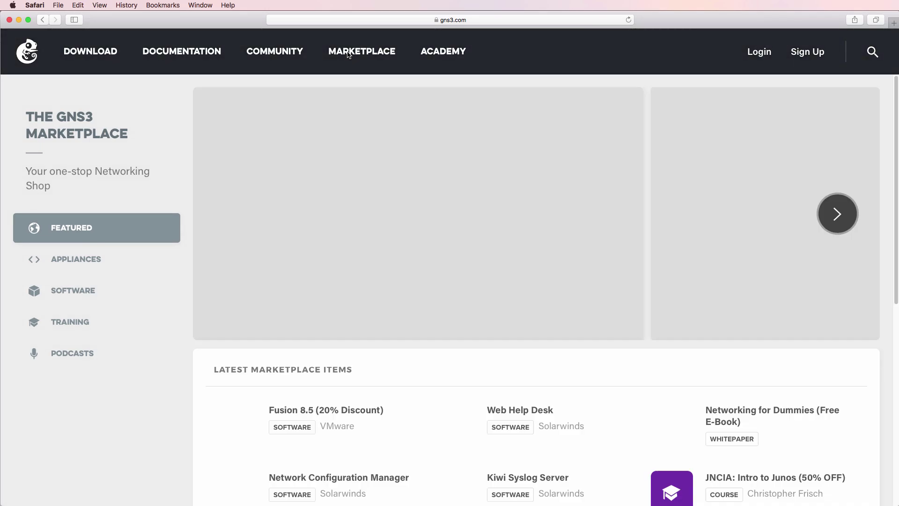
click(65, 261)
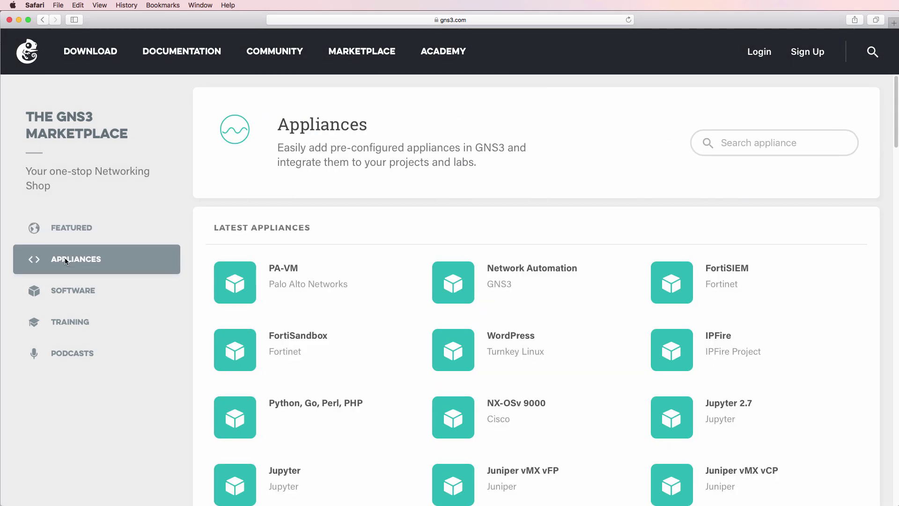
click(758, 143)
text(auto)
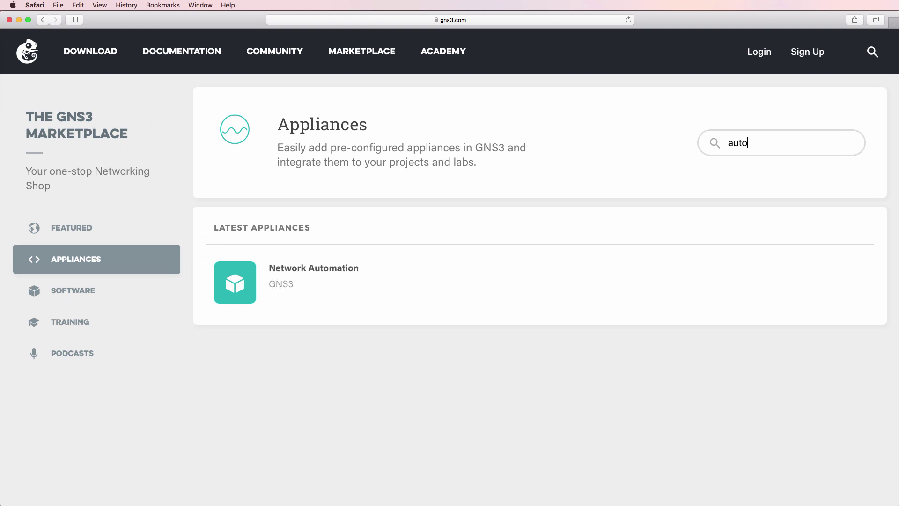
click(307, 268)
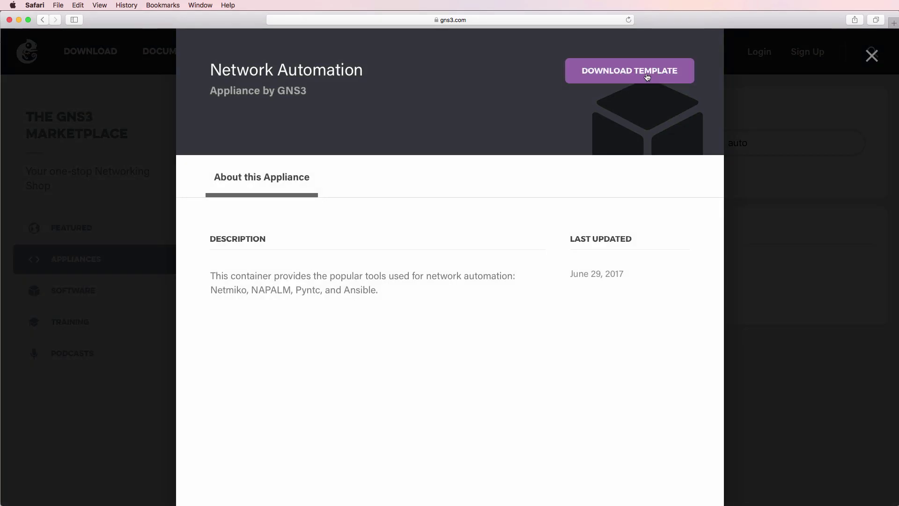
click(647, 77)
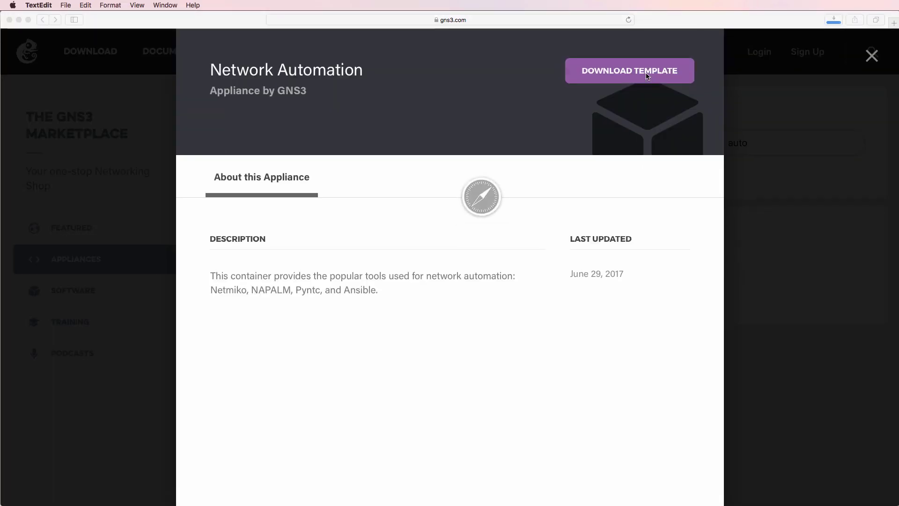
click(743, 101)
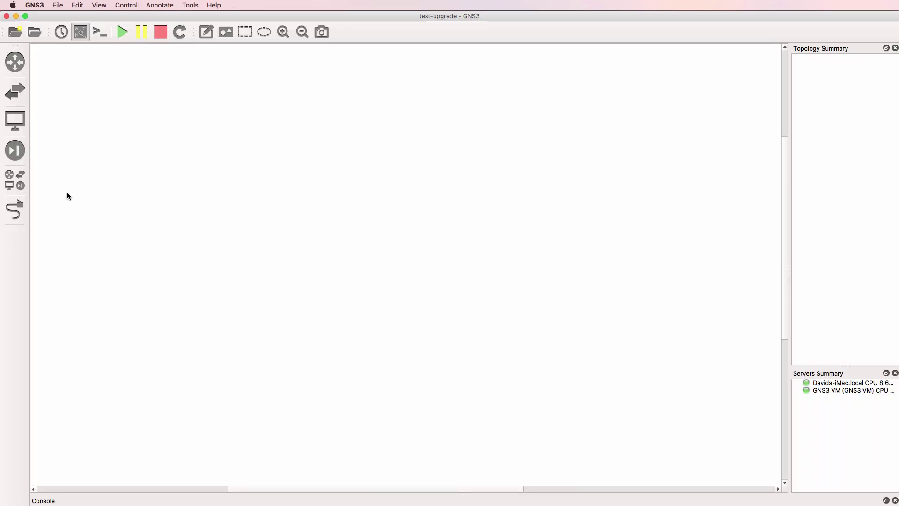
Import the newest network_automation2.gns3a appliance file from Downloads via File > Import appliance.
click(42, 6)
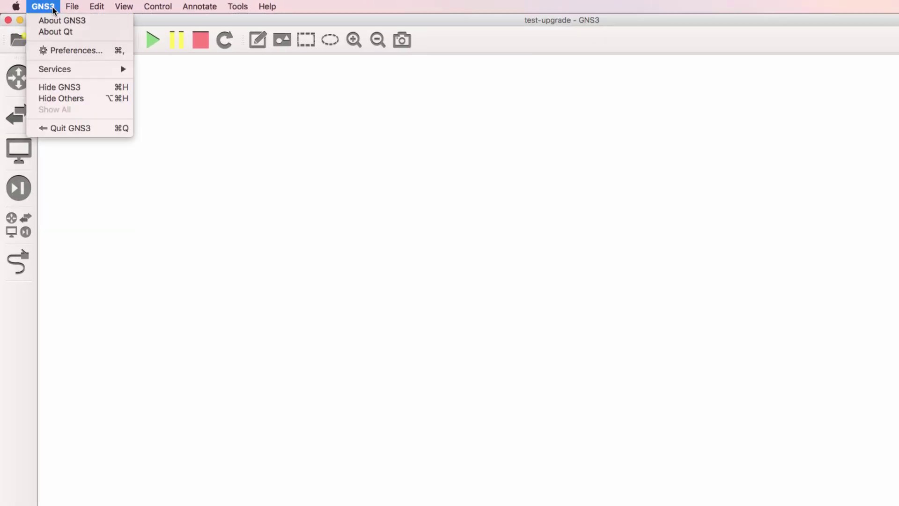
mouse_move(72, 6)
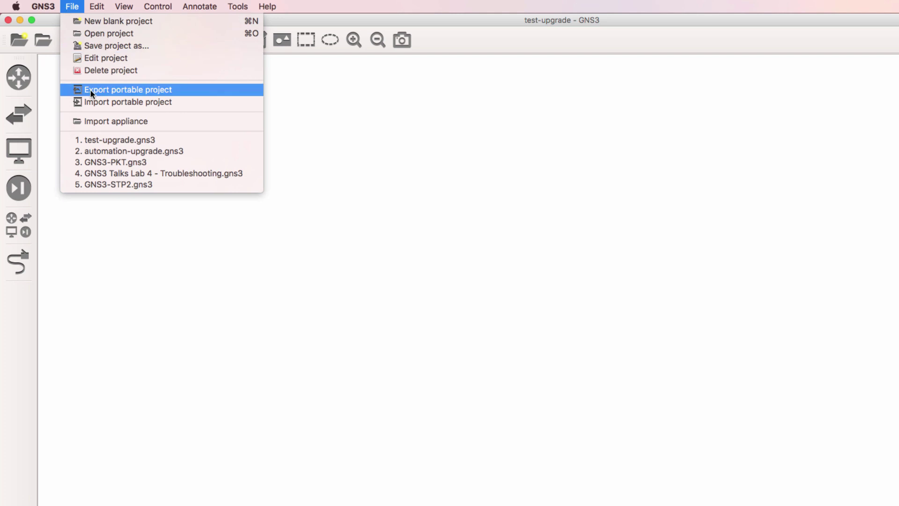
click(118, 120)
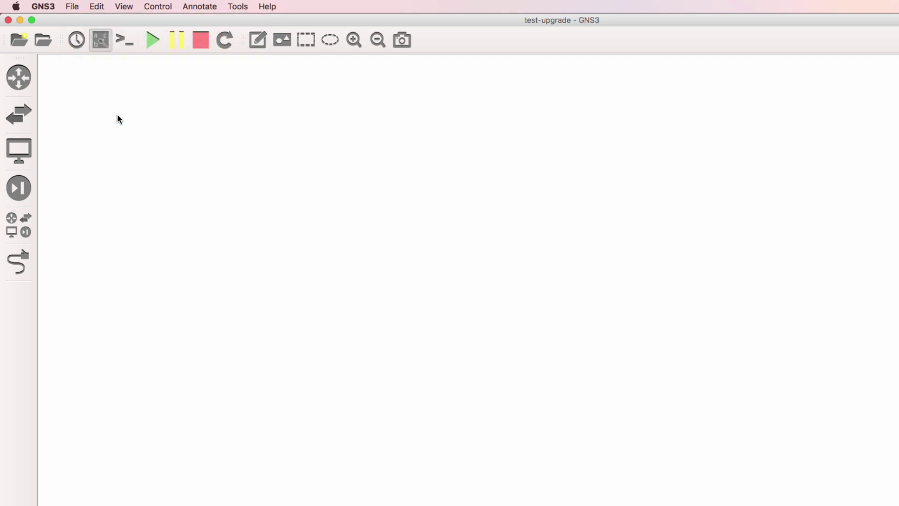
click(618, 183)
click(539, 193)
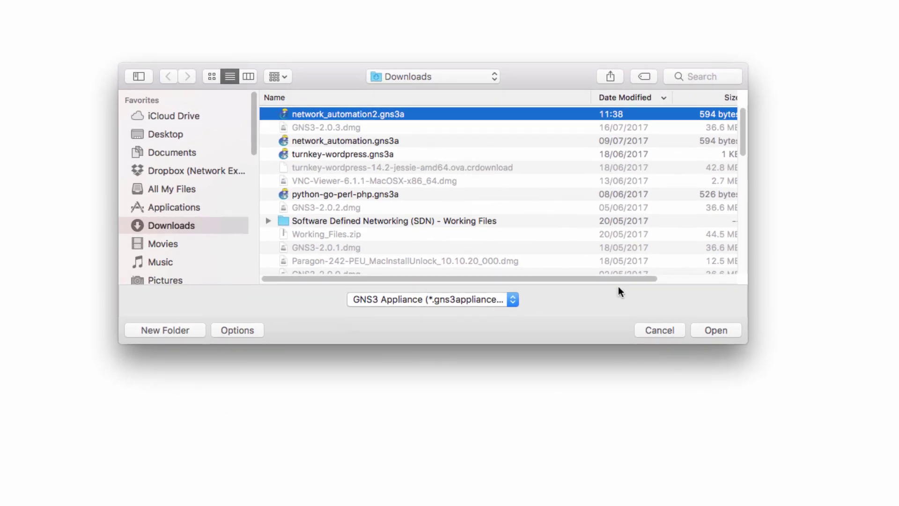
click(707, 330)
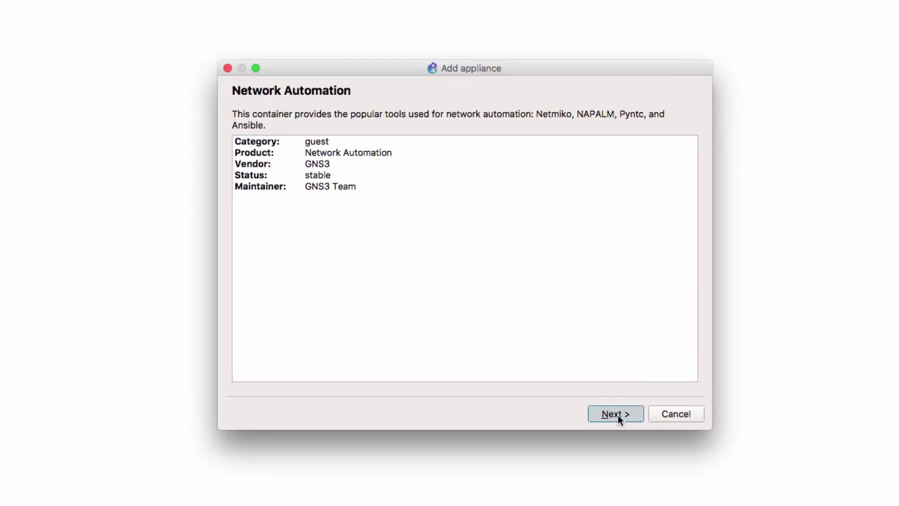
Install the appliance to run on the GNS3 VM, review its telnet console and image summary, and finish.
click(617, 415)
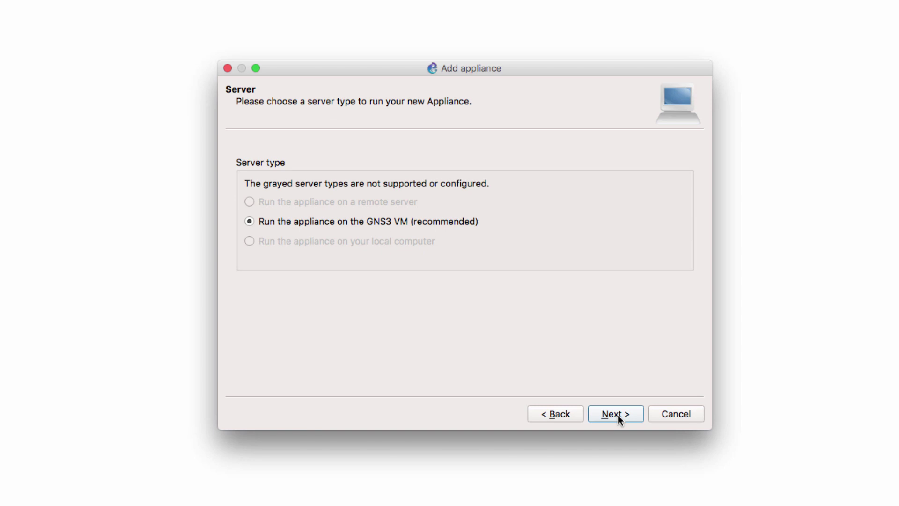
click(611, 412)
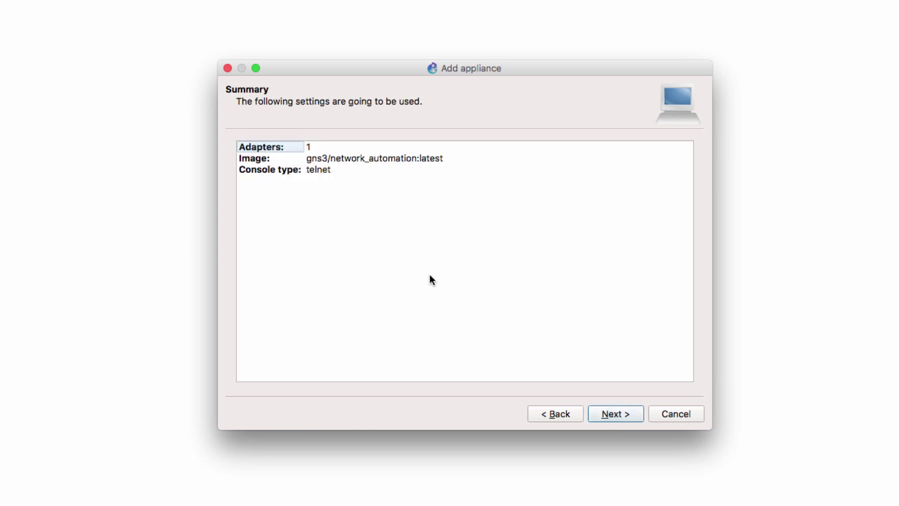
click(249, 171)
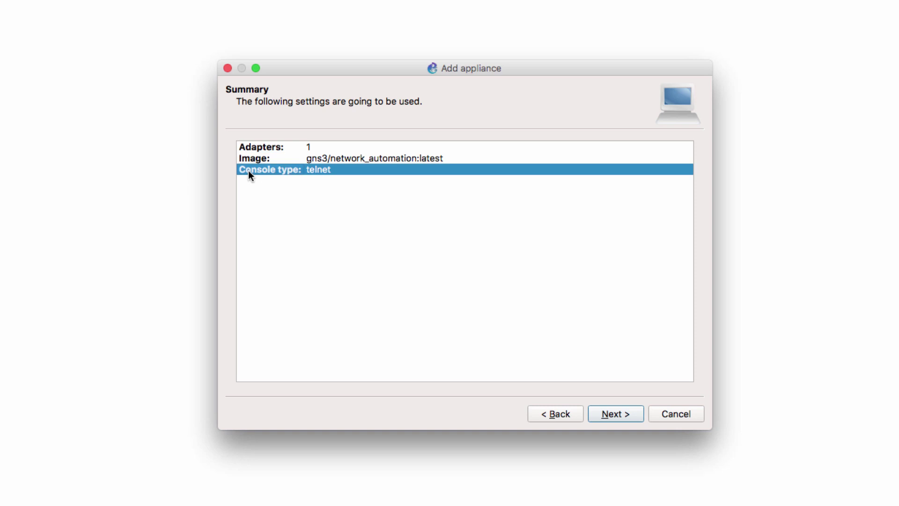
click(271, 147)
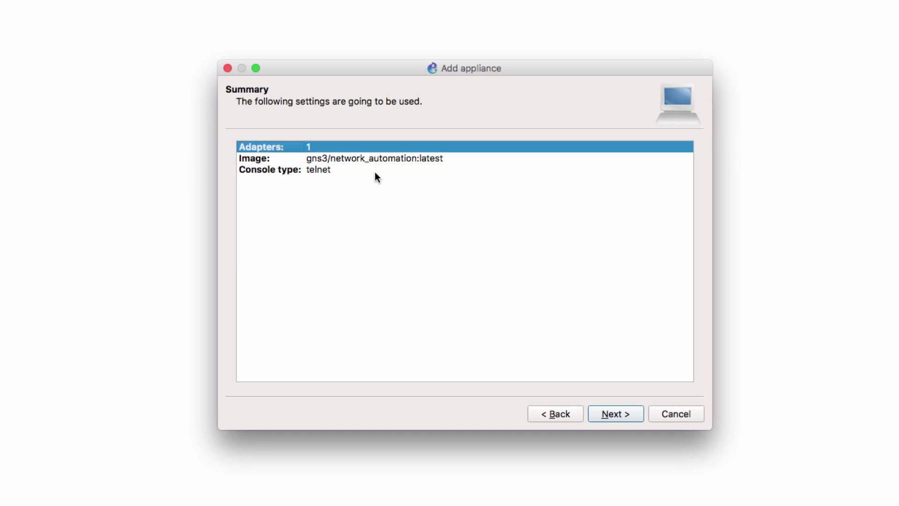
click(344, 161)
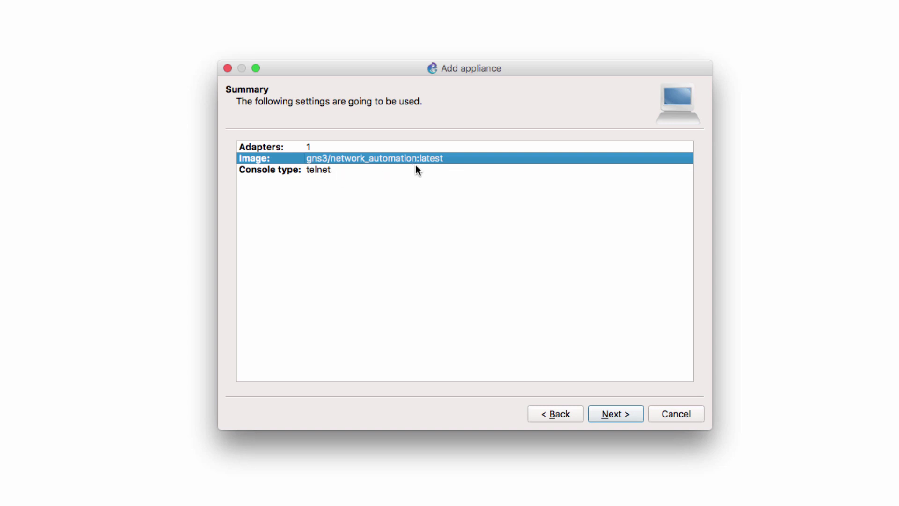
click(617, 419)
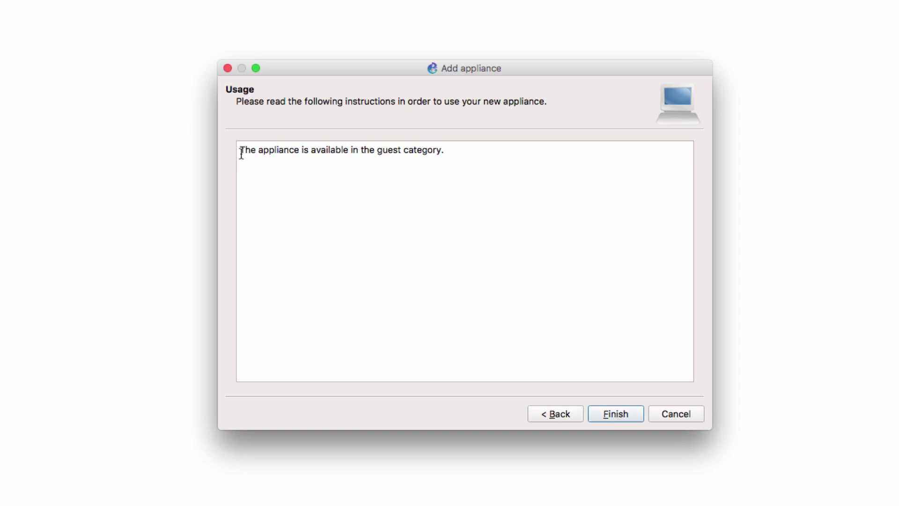
drag(242, 154, 550, 168)
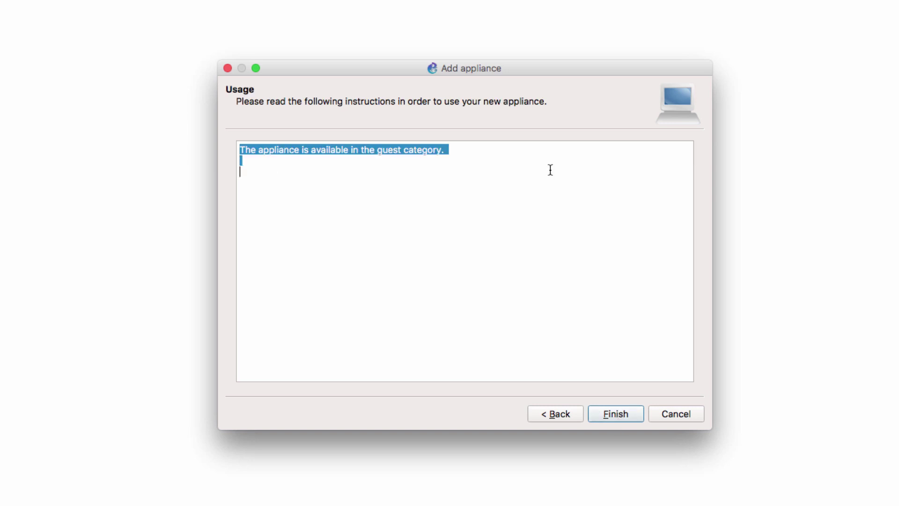
click(620, 413)
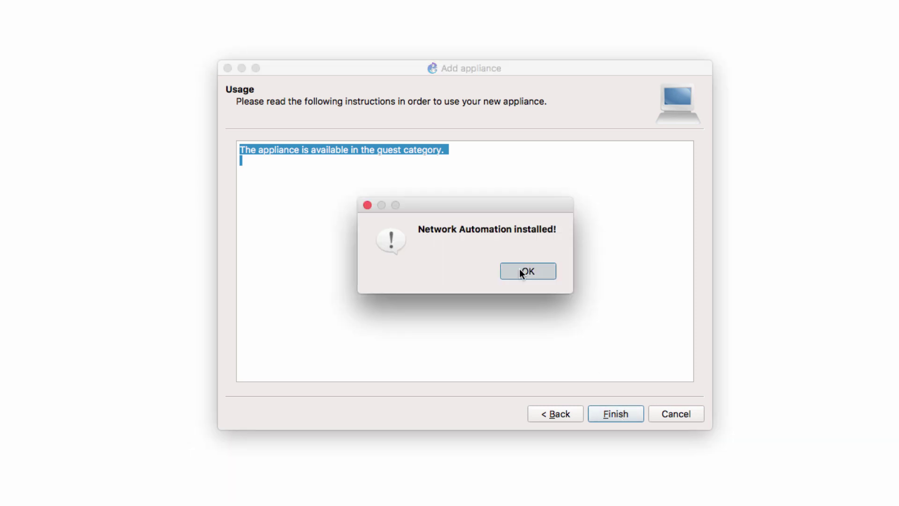
click(522, 272)
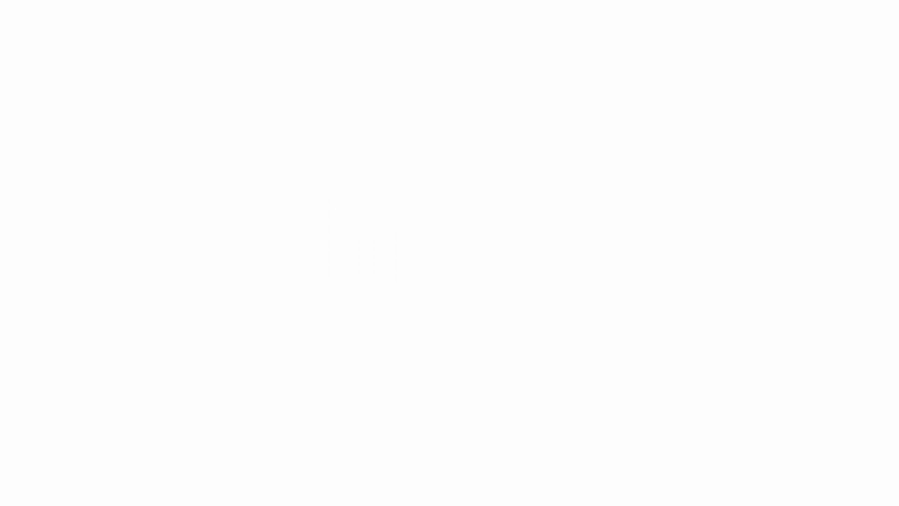
Place a Network Automation node in the workspace and wait for its image pull to succeed.
click(155, 212)
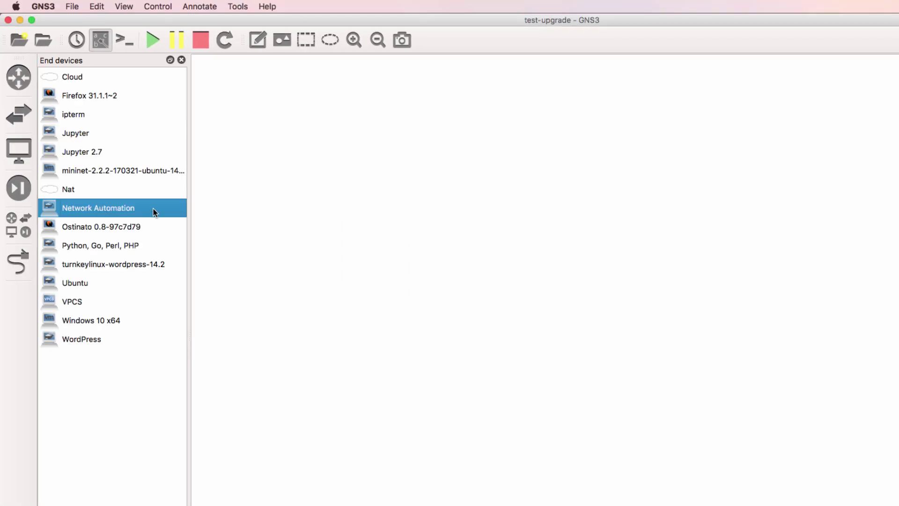
drag(154, 212, 521, 210)
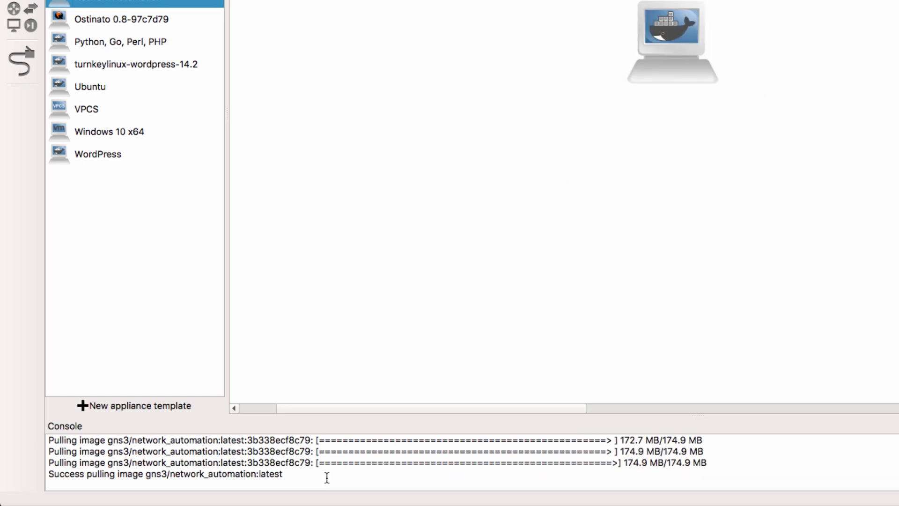
drag(283, 475, 2, 468)
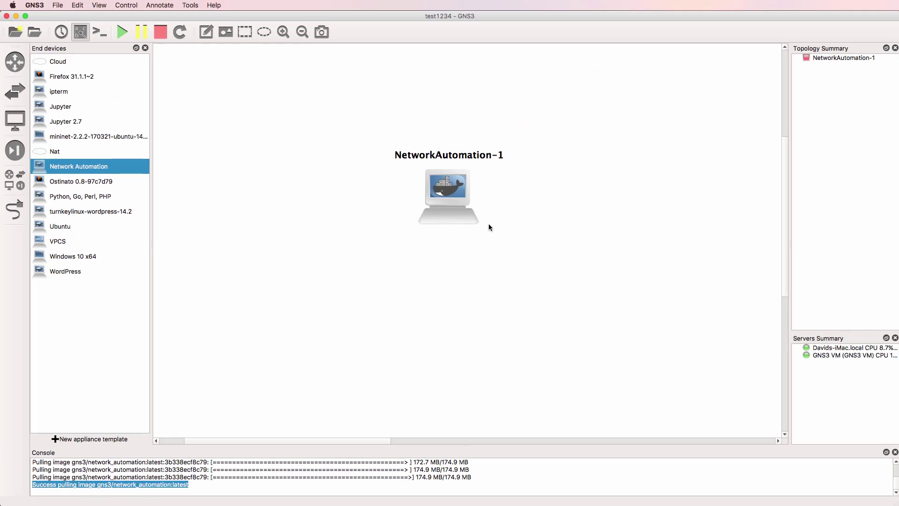
Start NetworkAutomation-1 and open its telnet console.
right_click(453, 193)
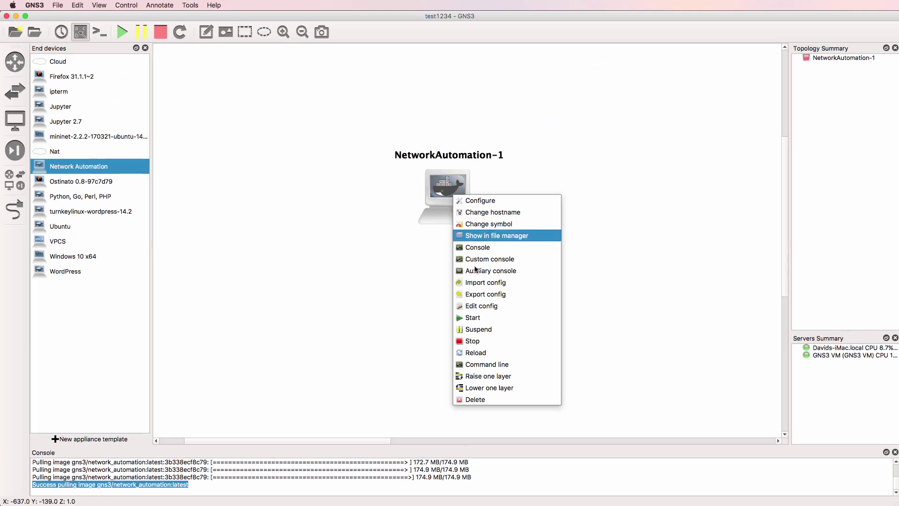
click(476, 318)
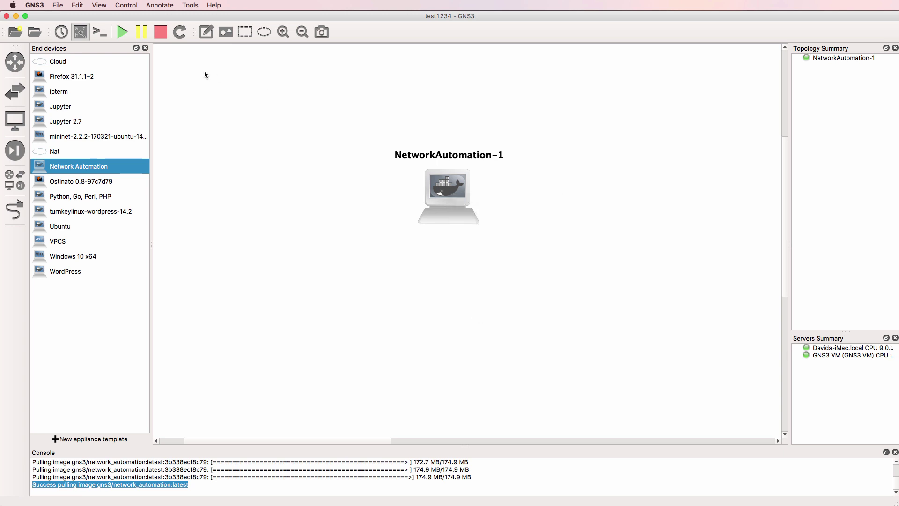
click(145, 48)
click(100, 32)
Close the extra terminal, move NetworkAutomation-1 to the top-left and reopen its console.
click(261, 227)
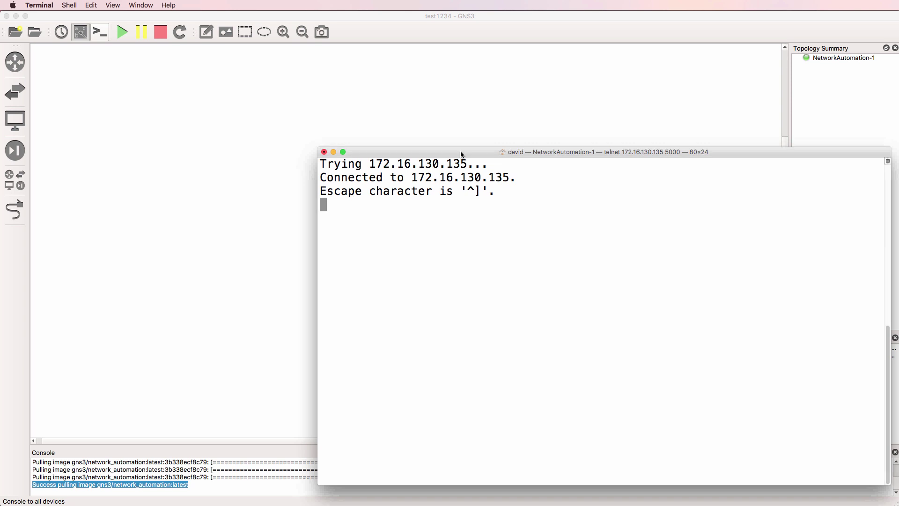
key(super+h)
drag(411, 198, 116, 101)
double_click(117, 103)
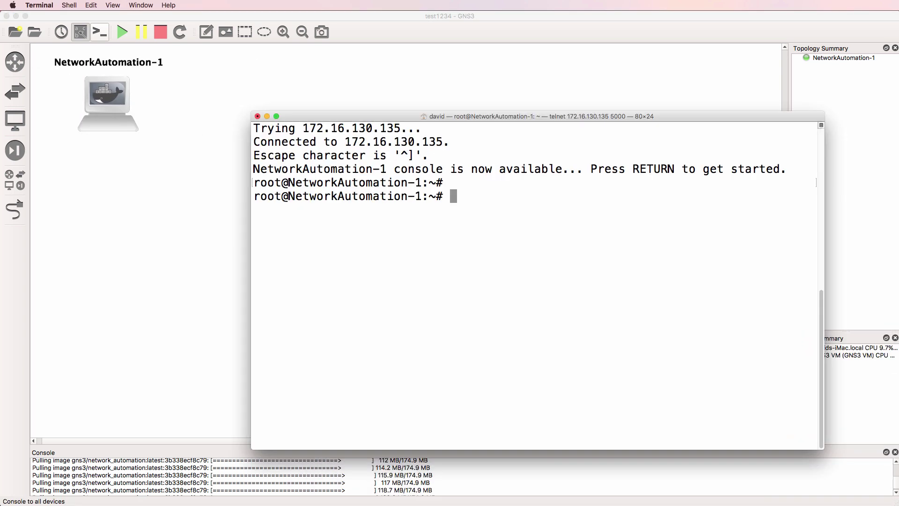
Launch Python 2, then Python 3 and print 'hello world' in the container.
text(python)
key(Return)
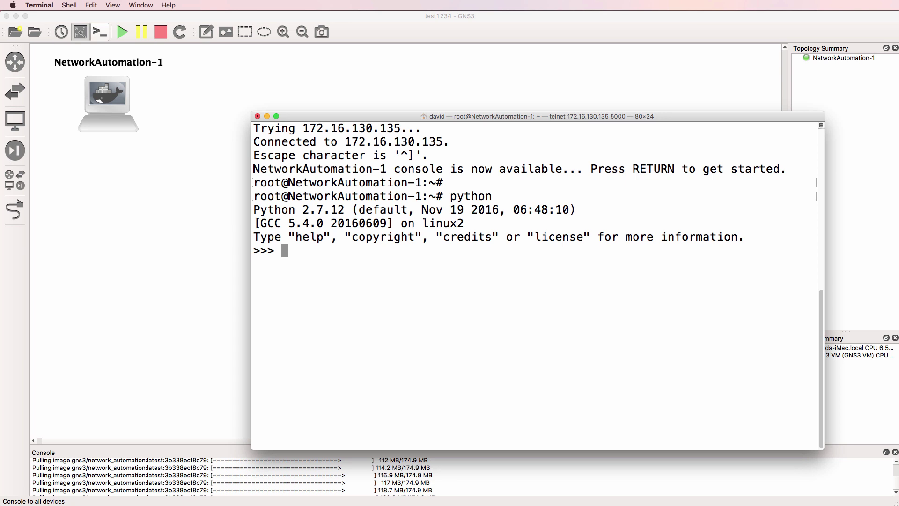
key(ctrl+d)
text(python3)
key(Return)
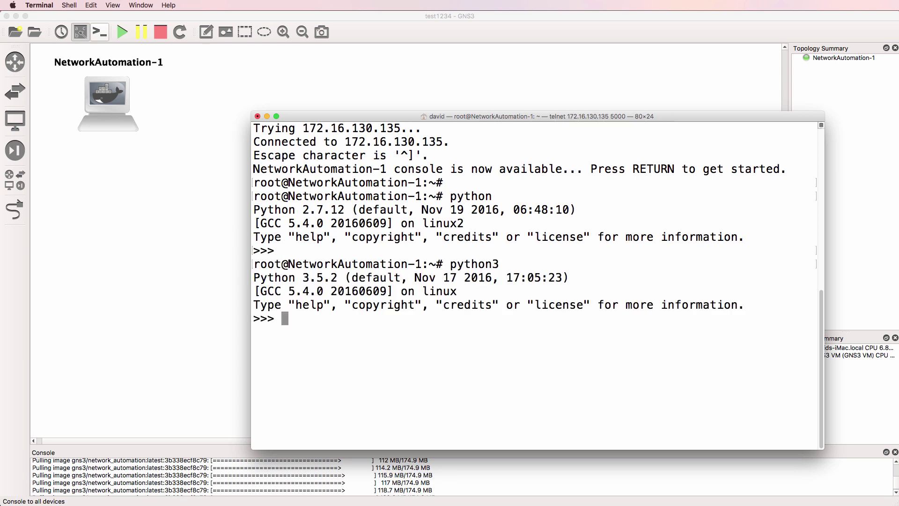
text(print ('hello world'))
key(Return)
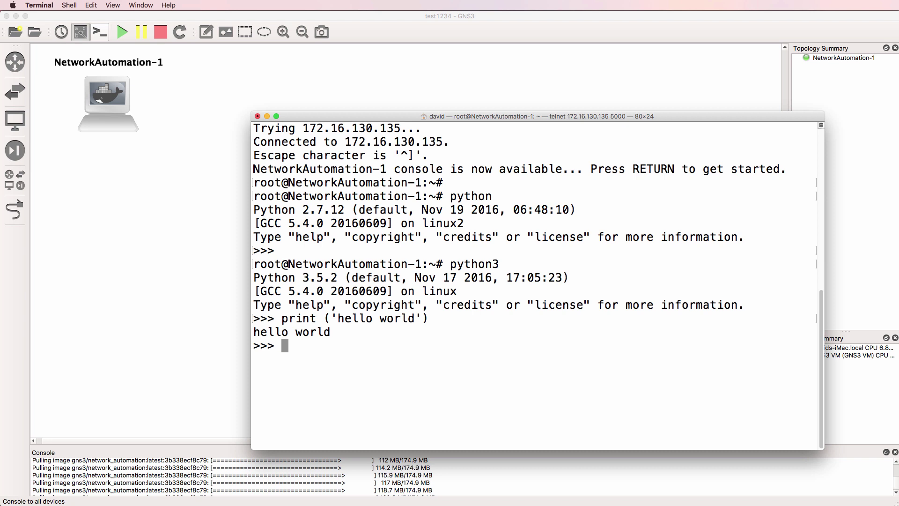
key(ctrl+d)
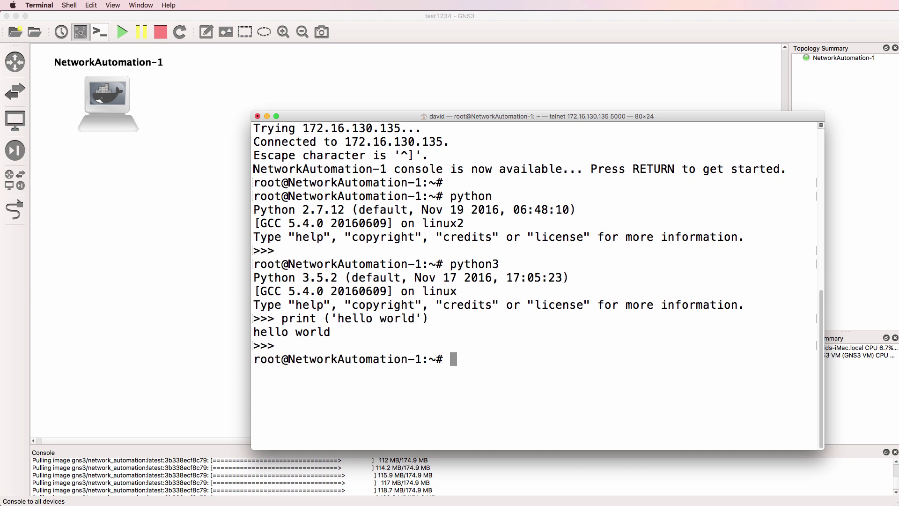
Confirm Python 2 and Python 3 launch again, then stop all devices in the project.
text(python)
key(Return)
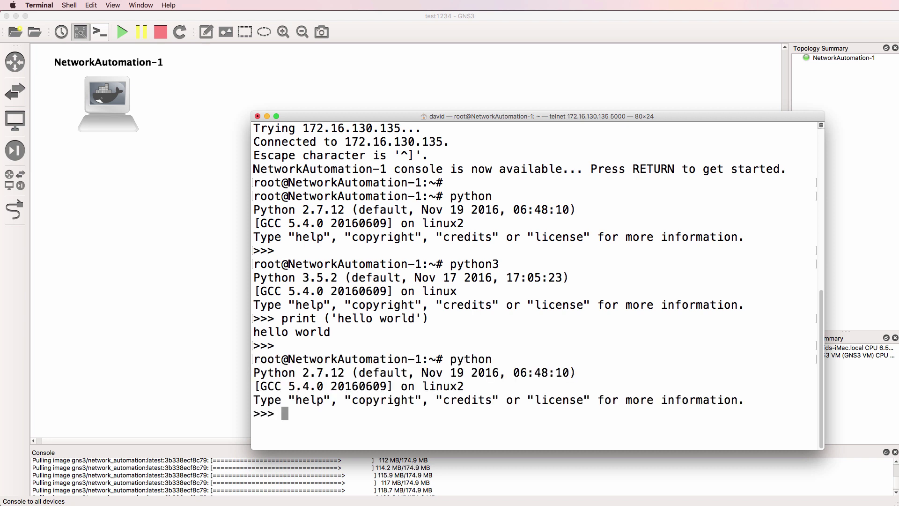
key(ctrl+d)
text(python3)
key(Return)
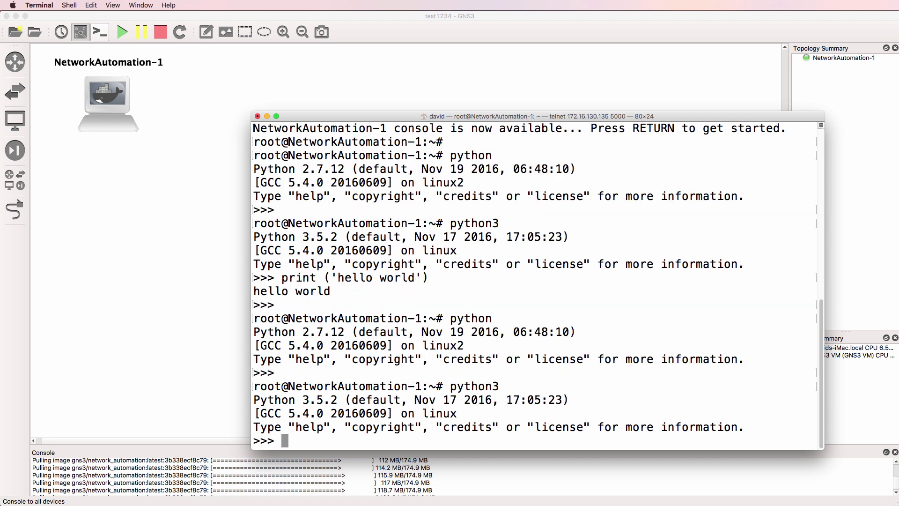
key(ctrl+d)
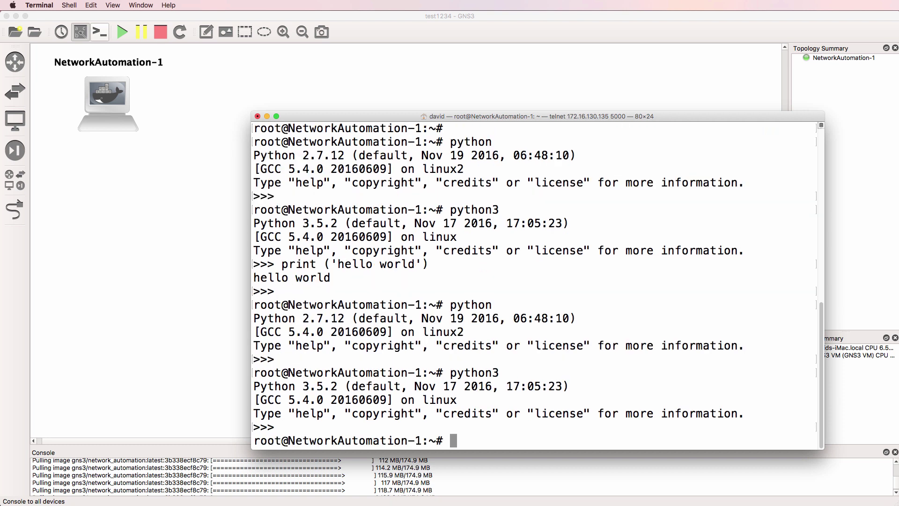
click(192, 58)
click(162, 35)
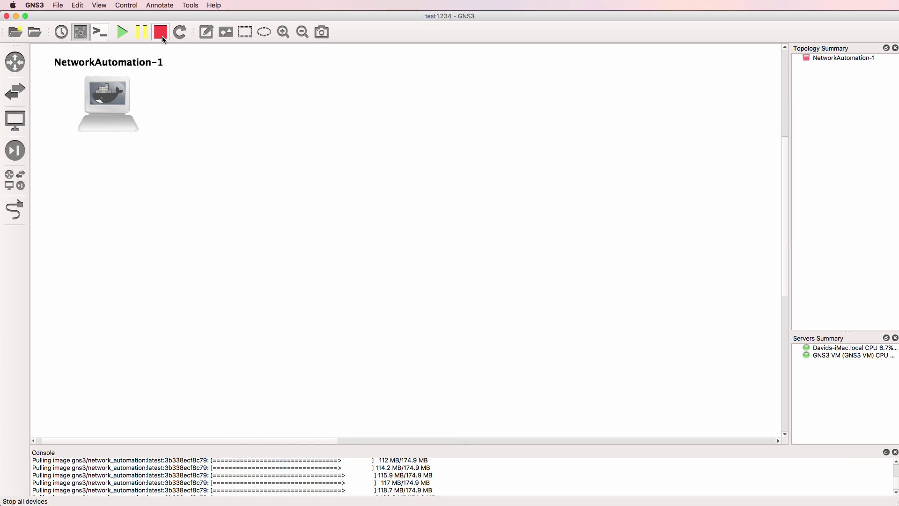
Open automation-upgrade from recent projects, start every device and open consoles to all of them.
click(57, 6)
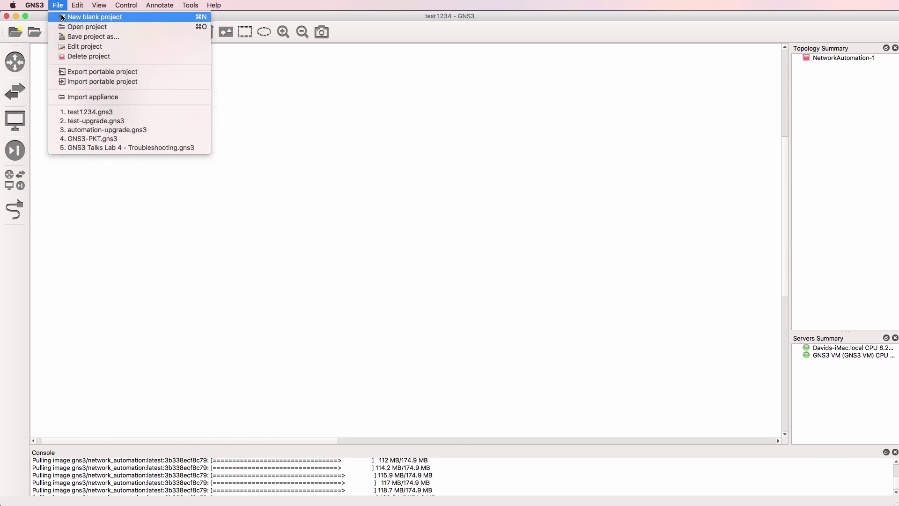
click(131, 130)
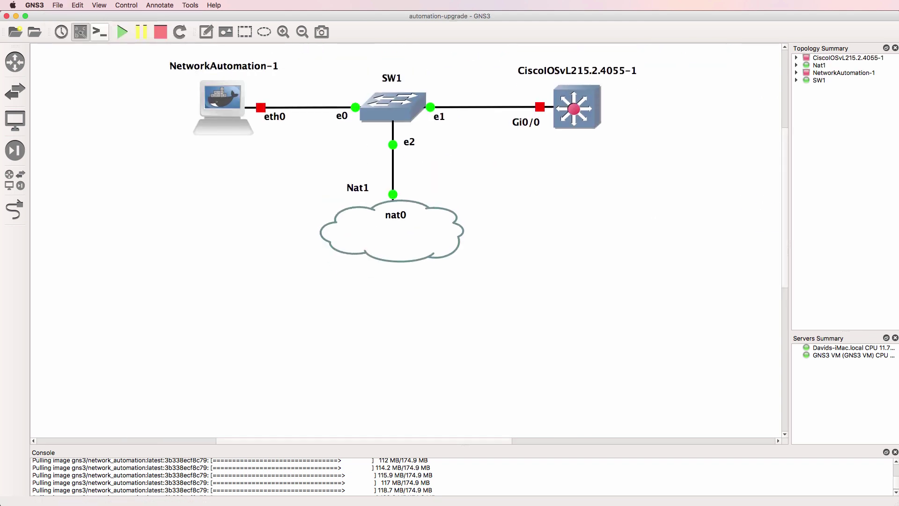
click(122, 31)
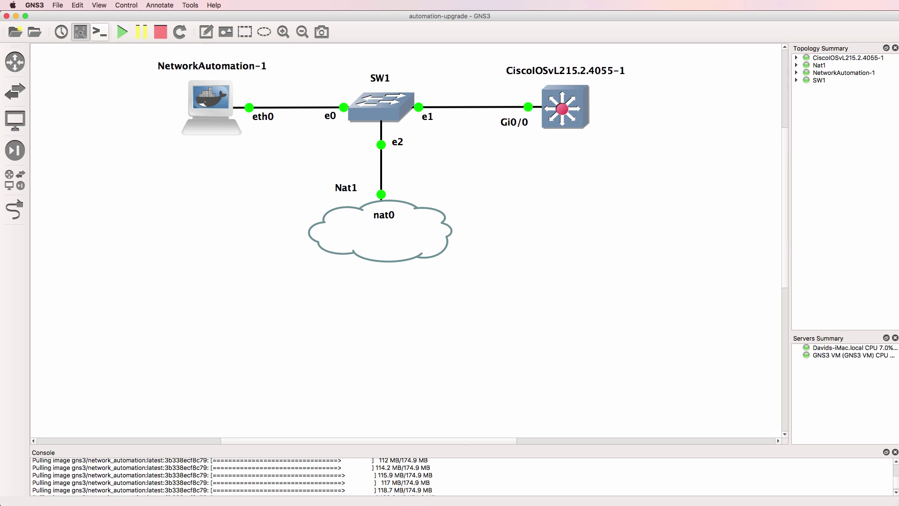
click(102, 34)
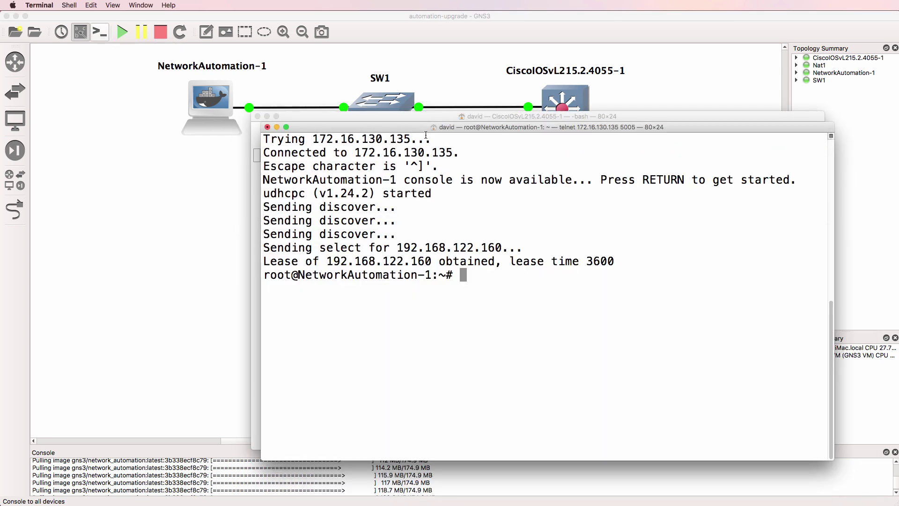
Move the container console aside and confirm python and python3 both launch.
drag(463, 132, 223, 137)
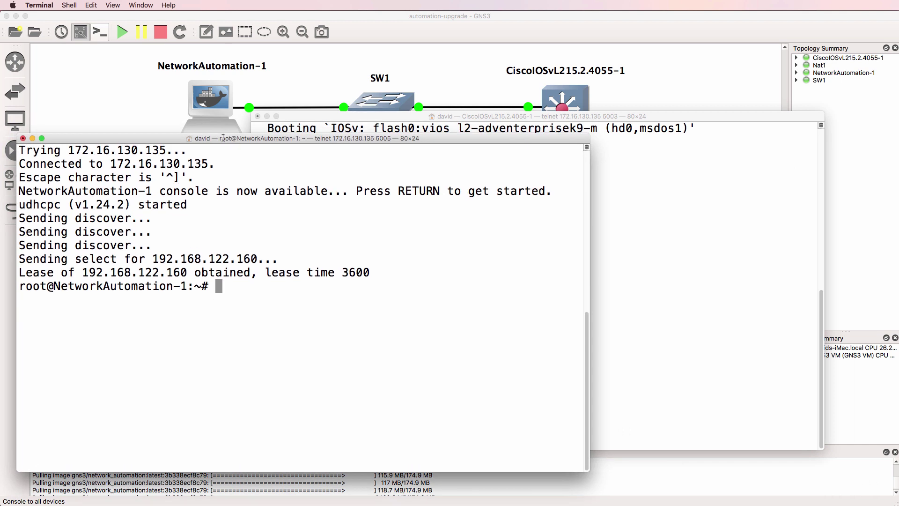
text(python)
key(Return)
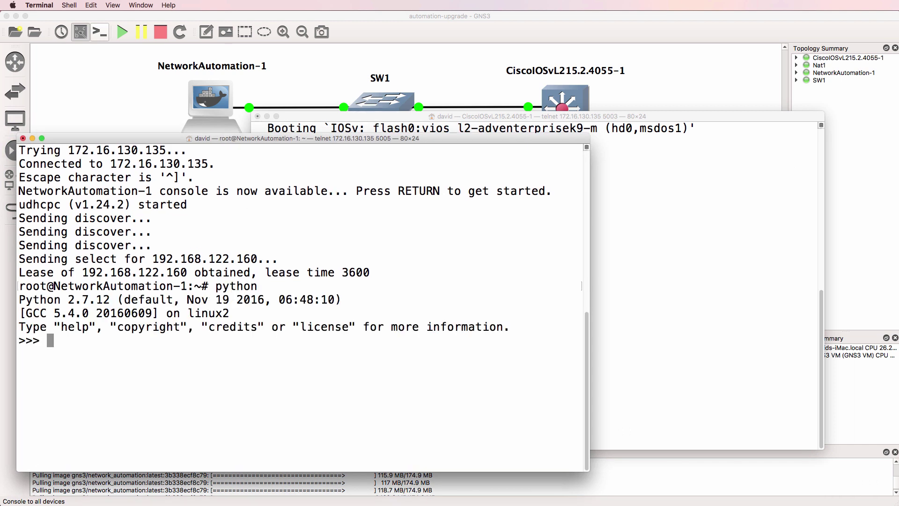
key(ctrl+d)
text(python3)
key(Return)
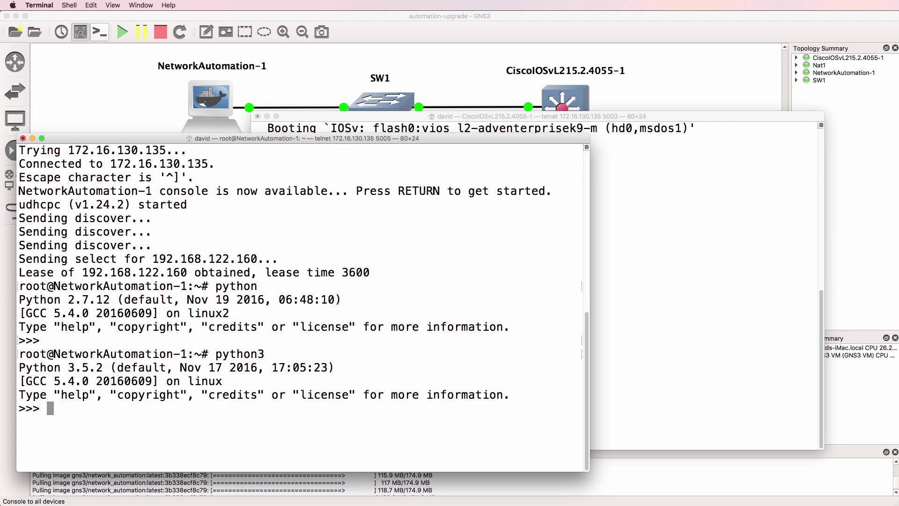
key(ctrl+d)
List the home directory and display the contents of netmiko1.py.
text(ls)
key(Return)
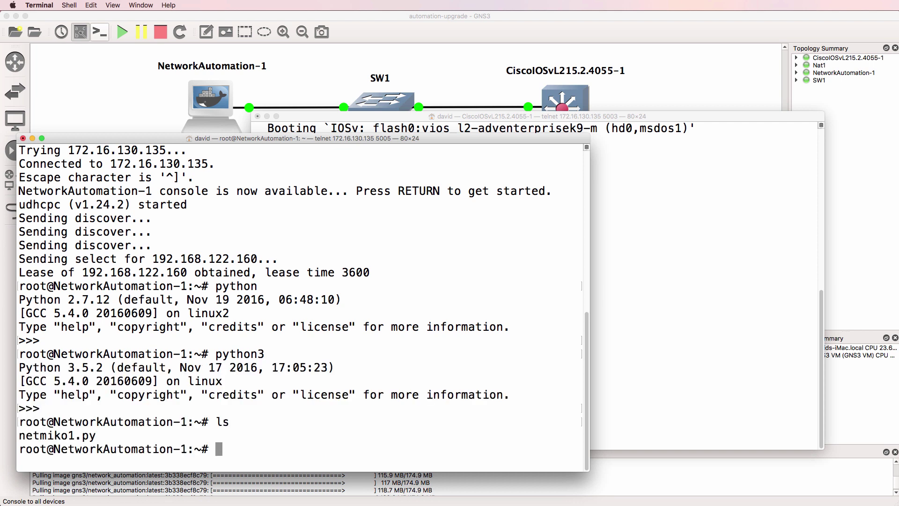
text(clear)
key(Return)
text(ls)
key(Return)
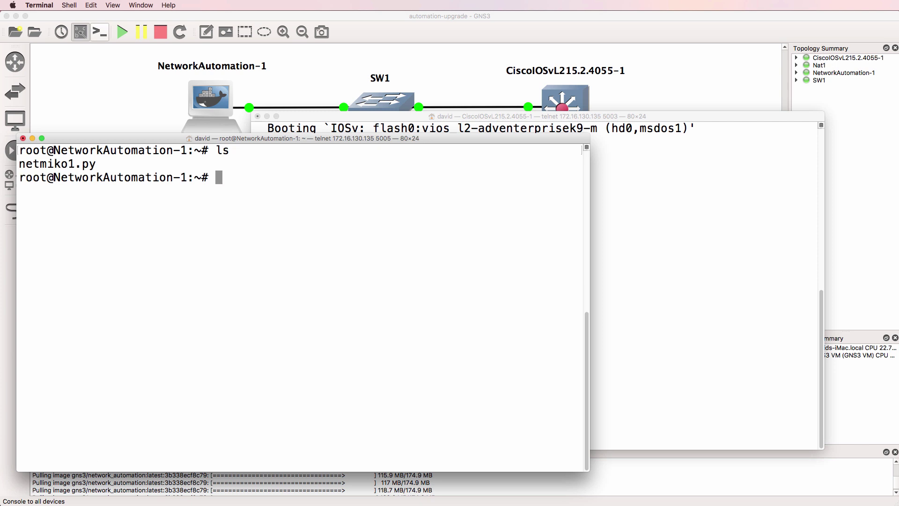
text(cat netmiko1.py)
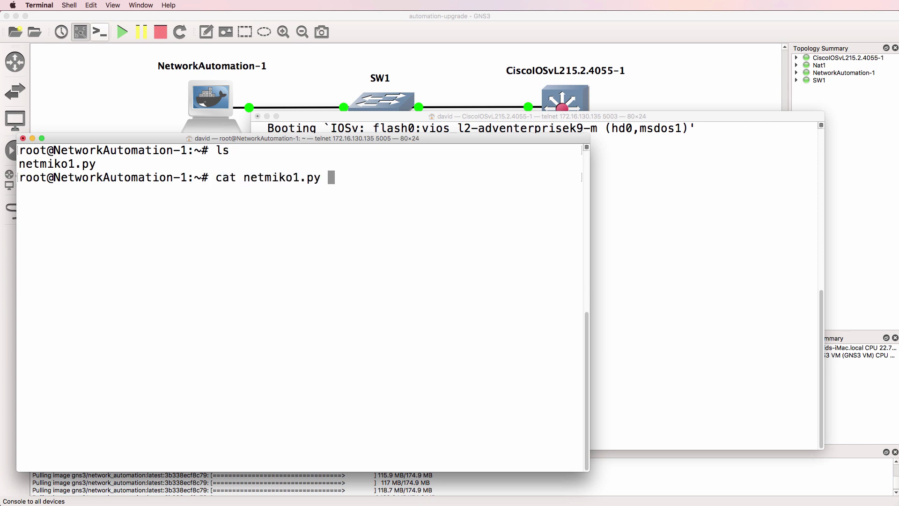
key(Return)
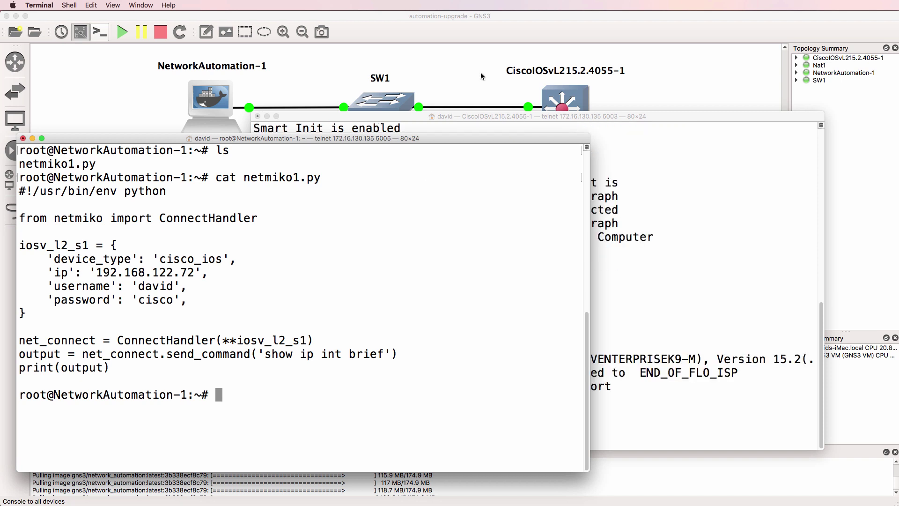
Rearrange the switch boot console and widened container console side by side.
drag(505, 118, 562, 139)
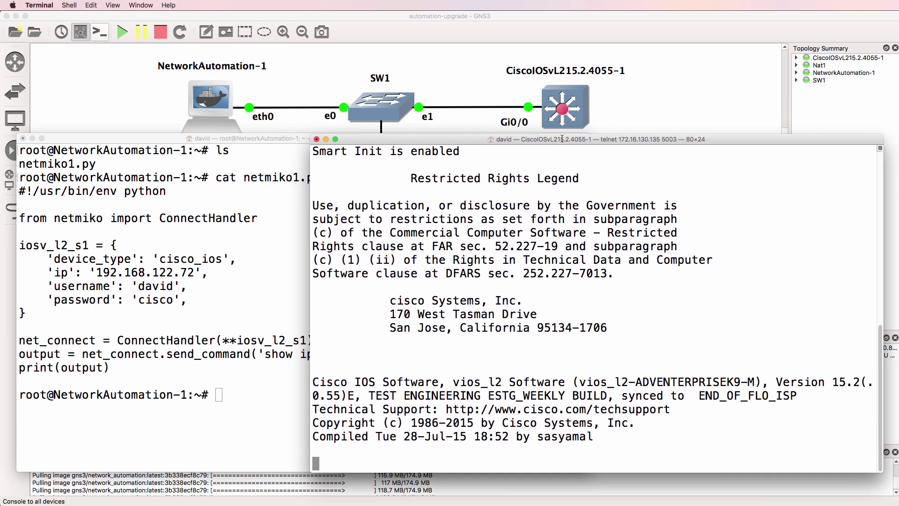
double_click(249, 141)
drag(249, 142, 247, 159)
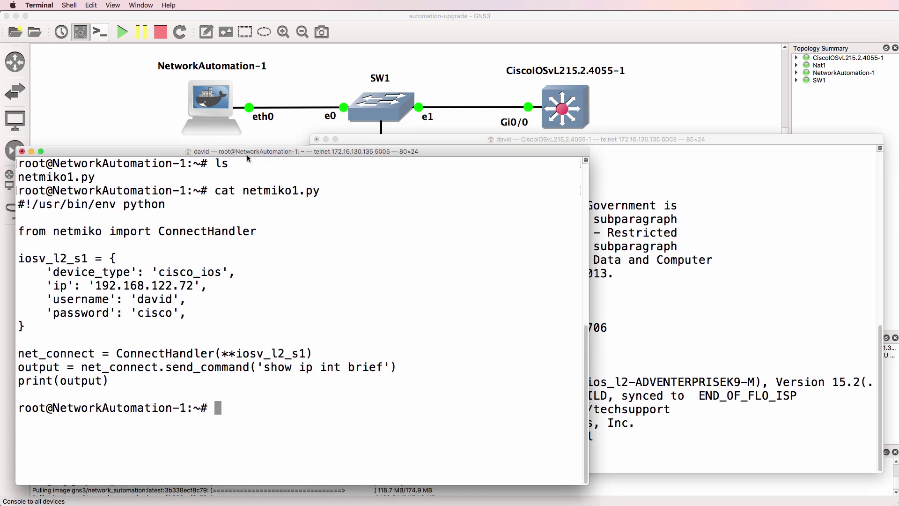
drag(373, 140, 379, 148)
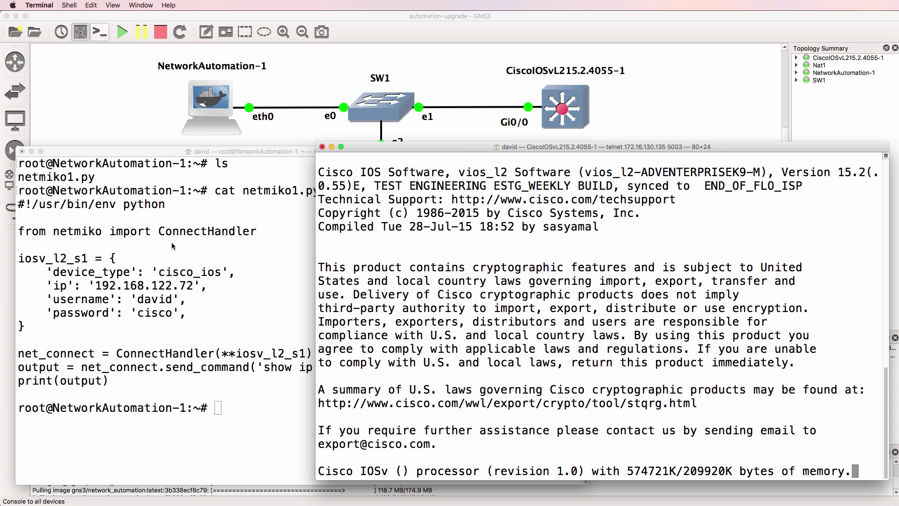
click(171, 243)
Recheck python and python3 in the container, then clear the console.
text(python)
key(Return)
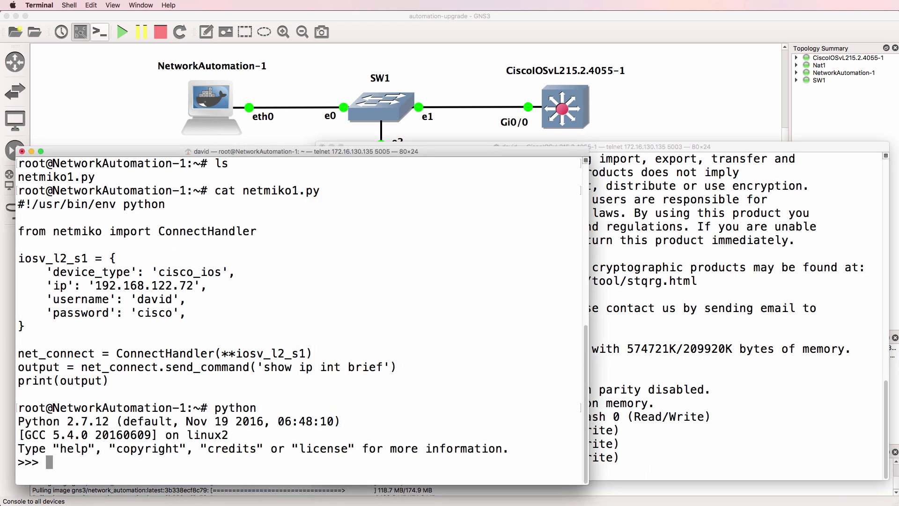
key(ctrl+d)
text(python3)
key(Return)
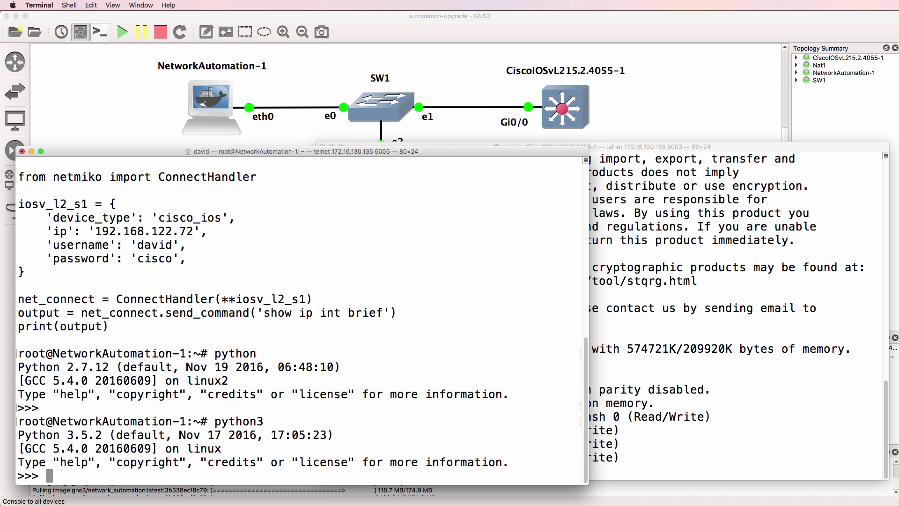
key(ctrl+d)
text(clear)
key(Return)
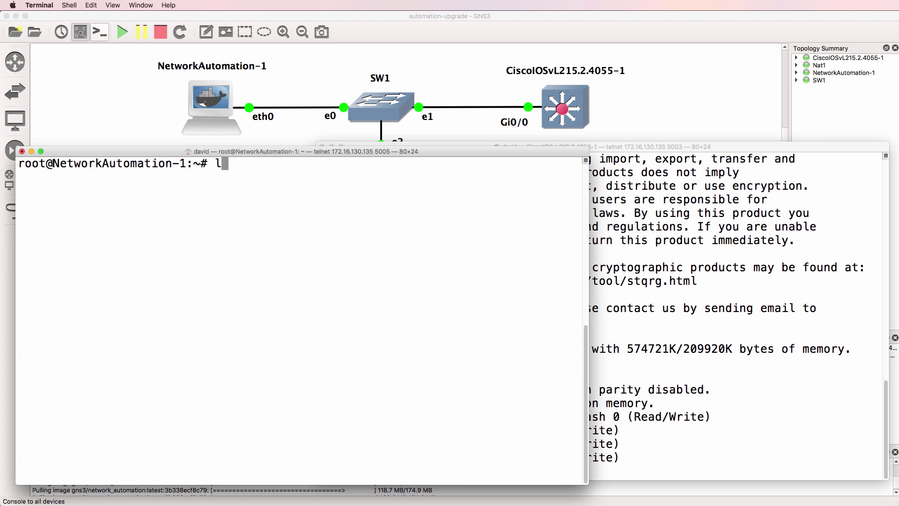
Run the netmiko1.py script against the switch from the container.
text(ls)
key(Return)
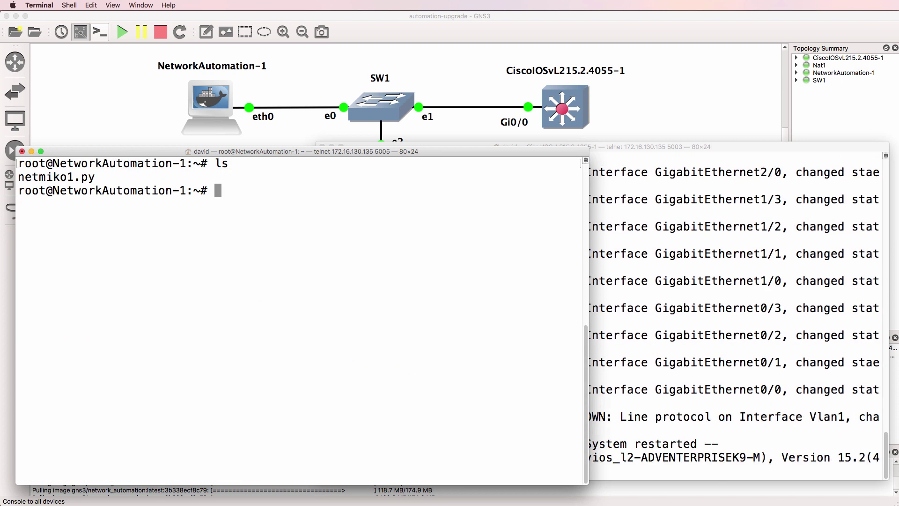
text(python )
text(net)
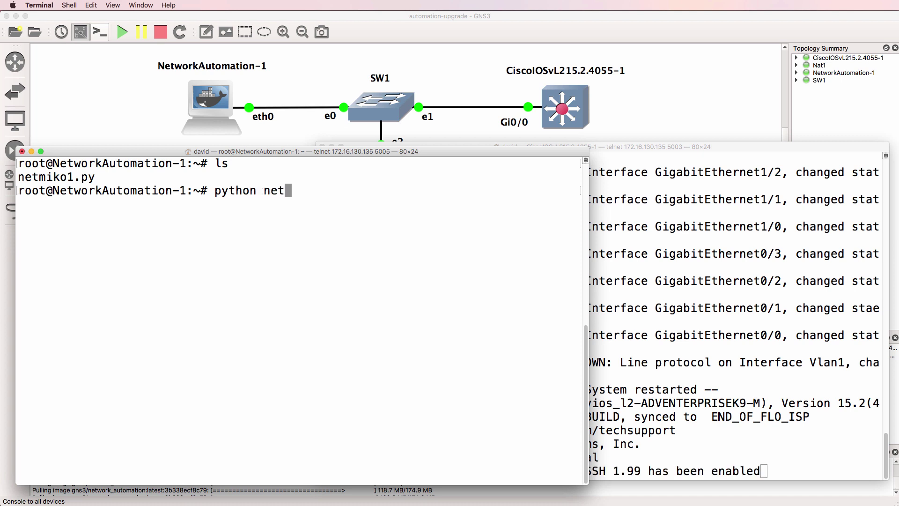
key(Tab)
key(Return)
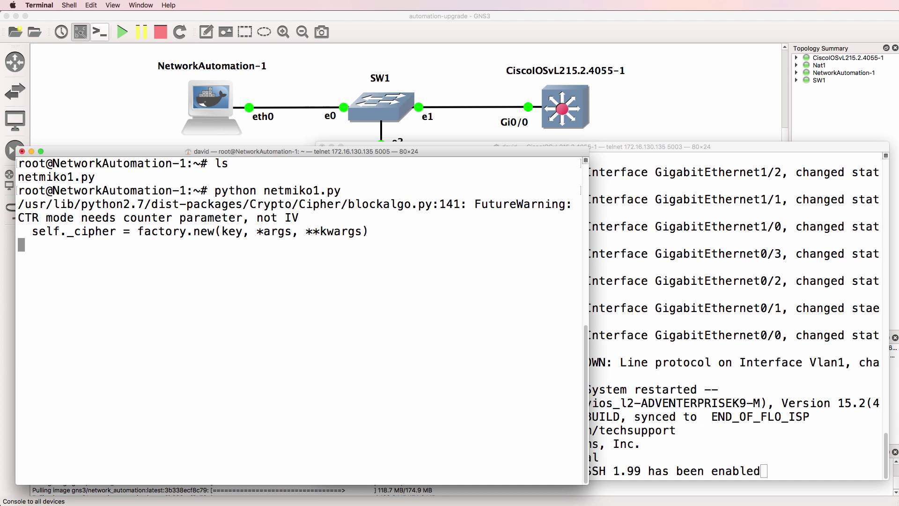
On switch S1, enter enable mode and run 'sh ip int brief'.
click(671, 244)
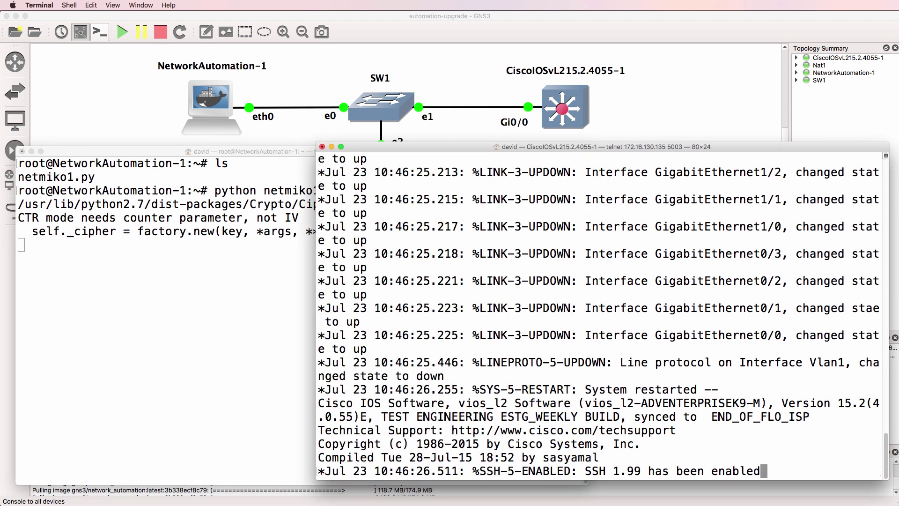
key(Return)
key(Return)
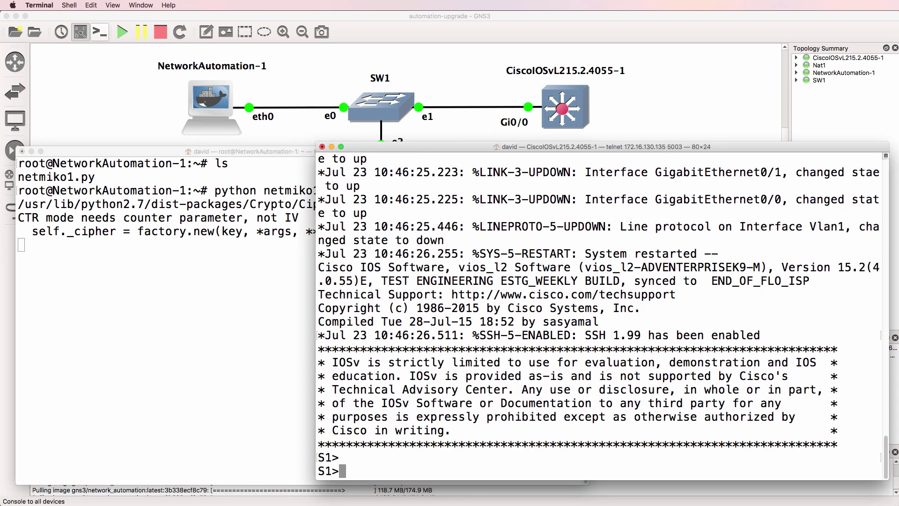
text(en)
key(Return)
text(sh ip int brief)
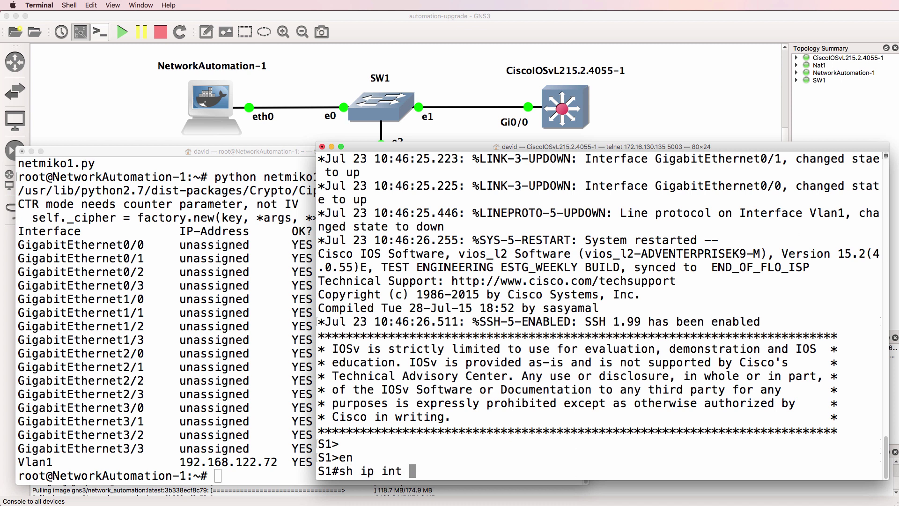
key(Return)
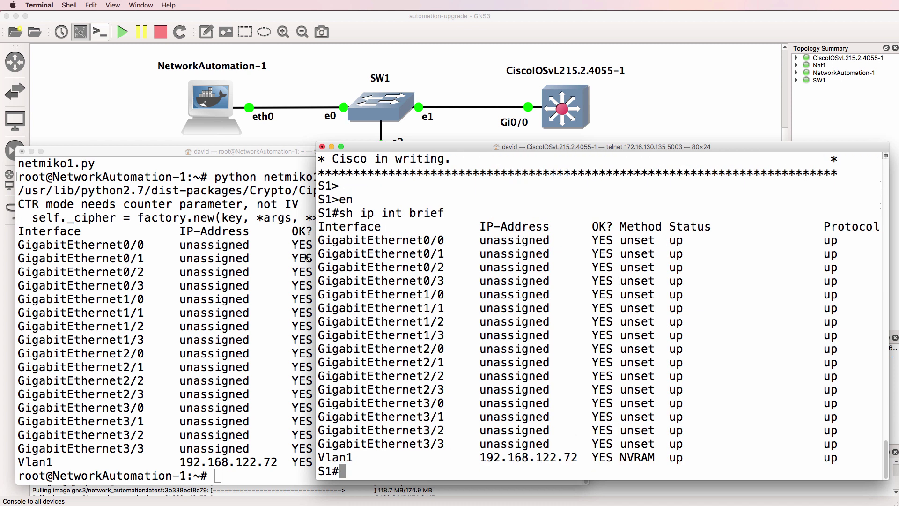
Compare the script's interface table with the switch's own, then return to the topology.
click(262, 251)
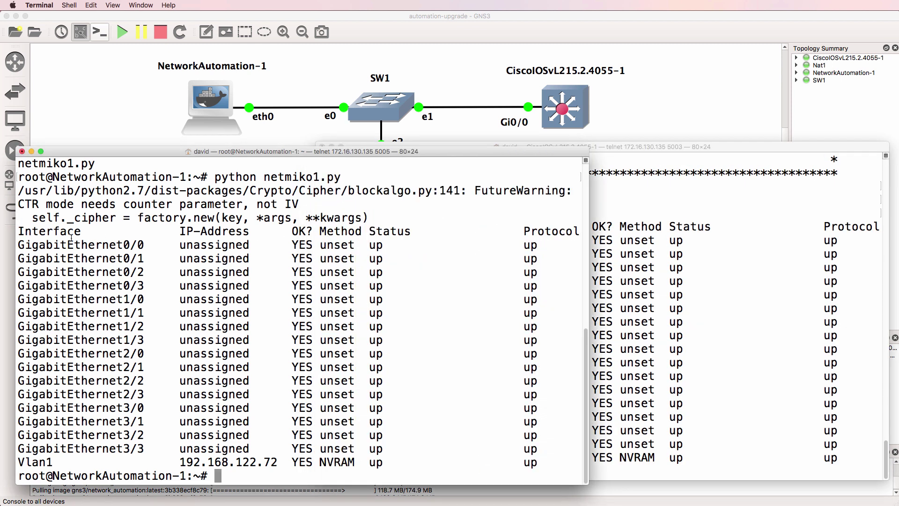
drag(25, 231, 516, 487)
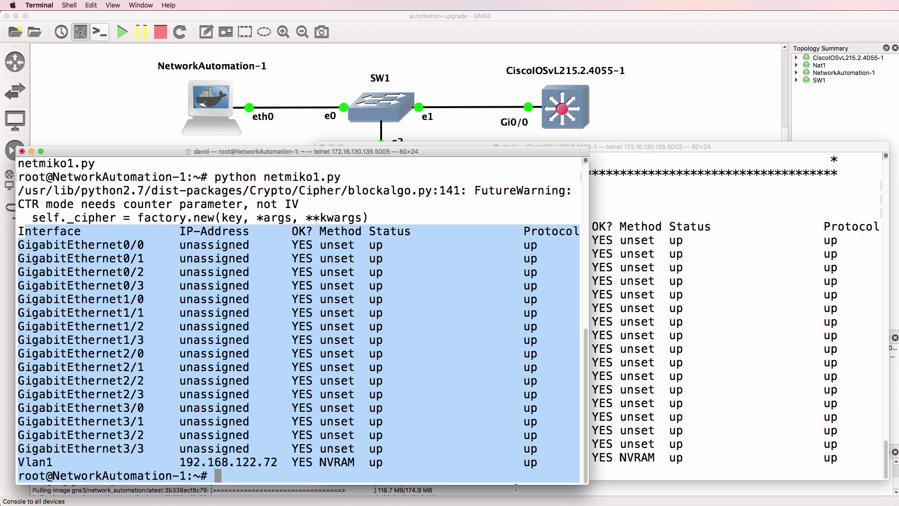
click(700, 286)
drag(320, 209, 536, 467)
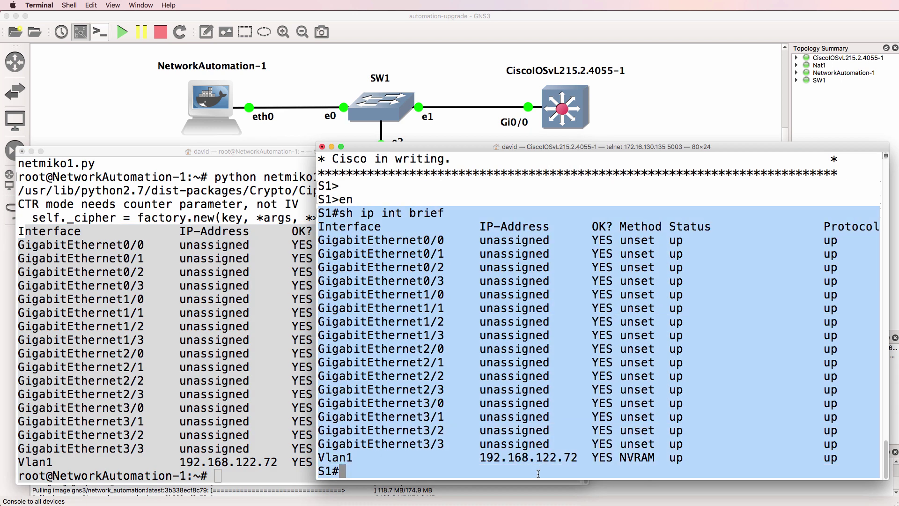
click(258, 304)
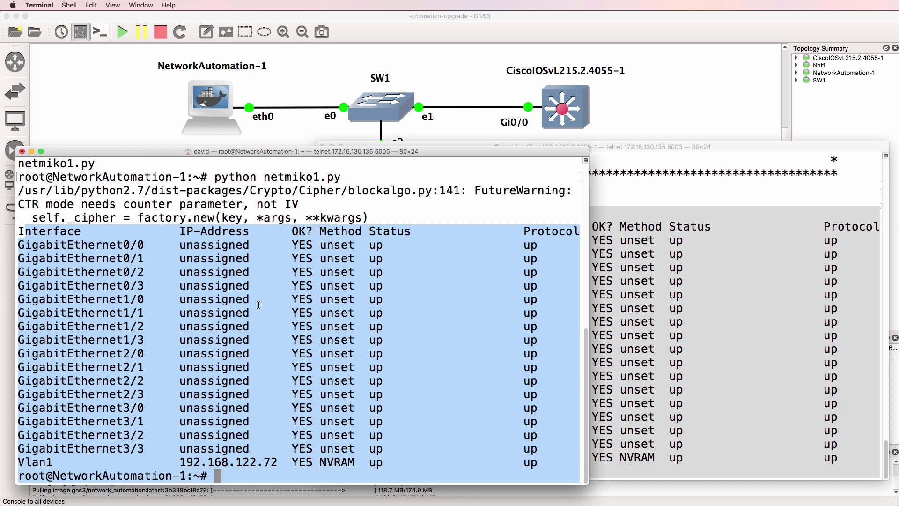
click(487, 32)
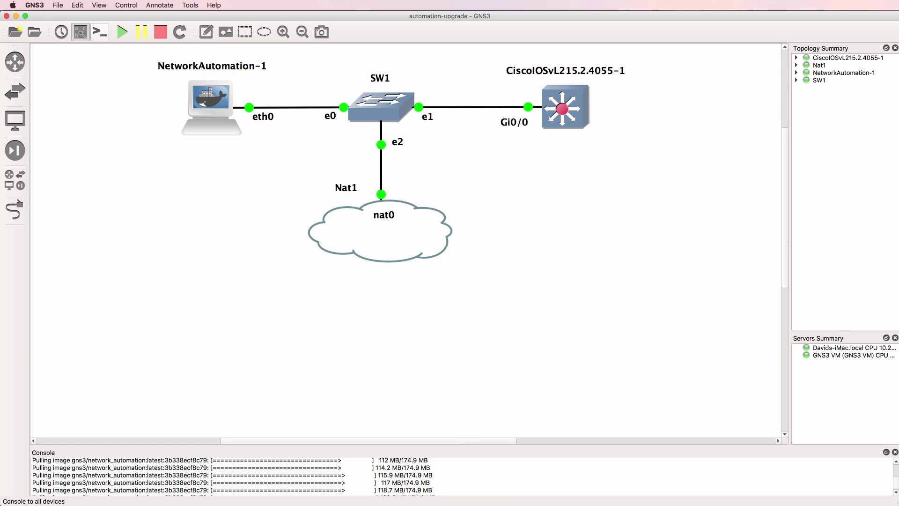
key(super+Tab)
click(273, 249)
text(clear)
key(Return)
text(python)
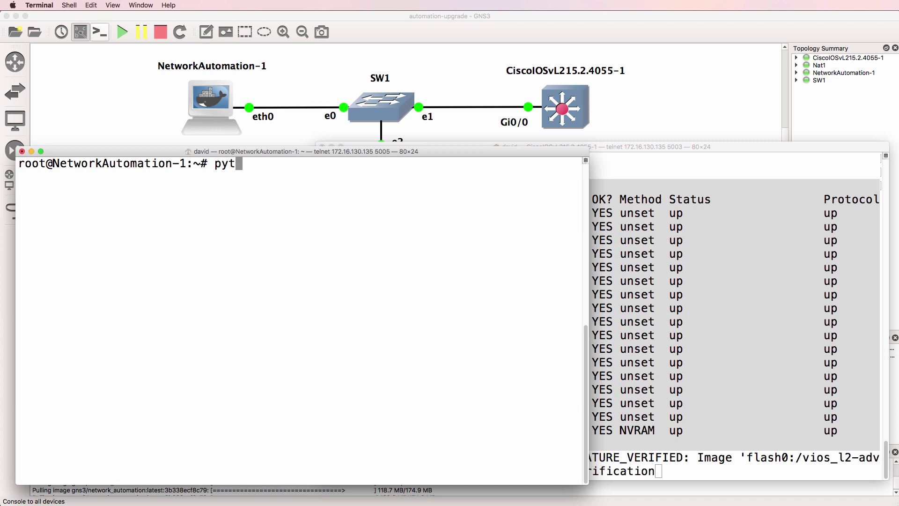
key(Return)
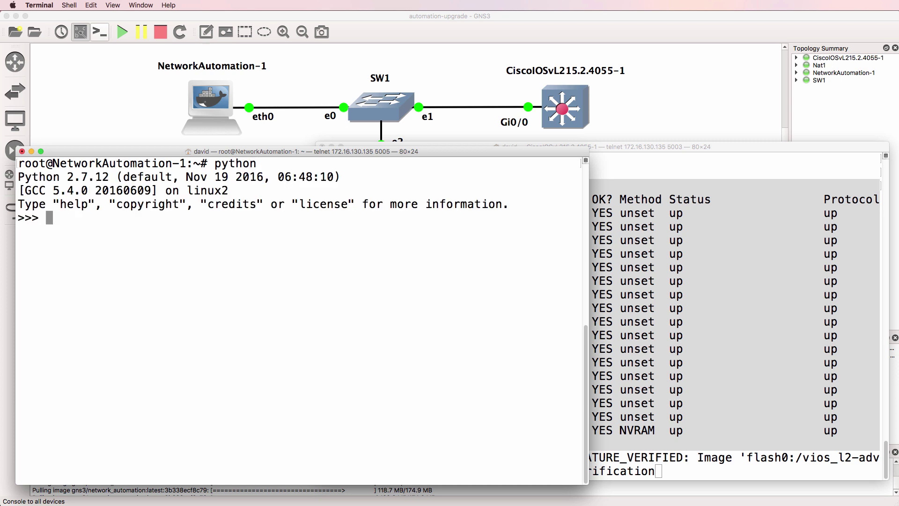
key(ctrl+d)
text(python3)
key(Return)
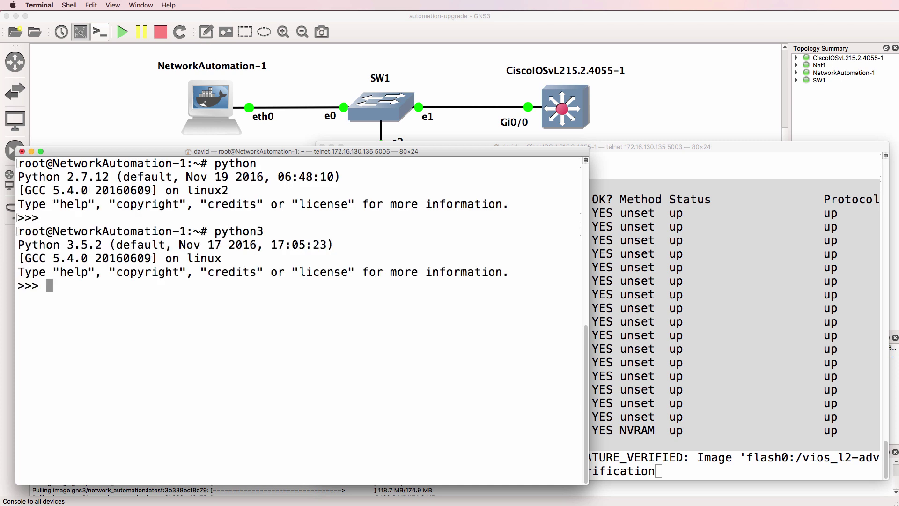
key(ctrl+d)
text(ls)
key(Return)
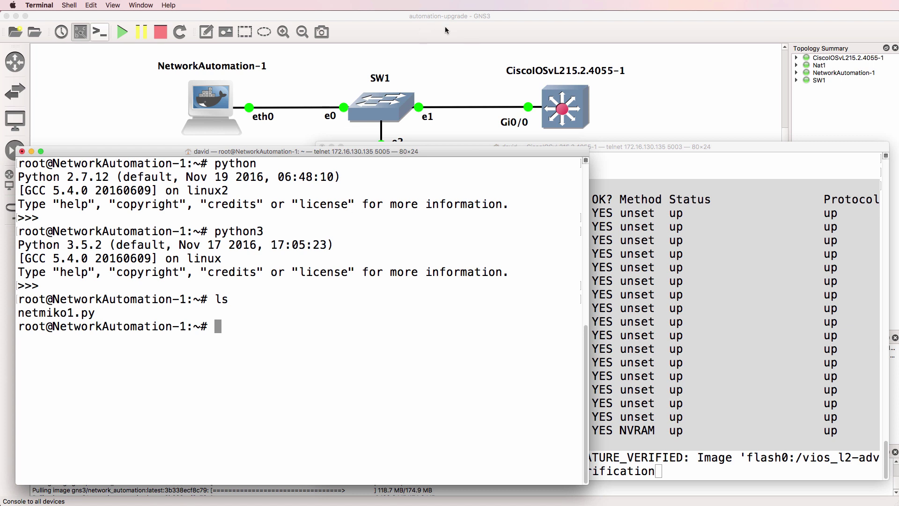
click(430, 25)
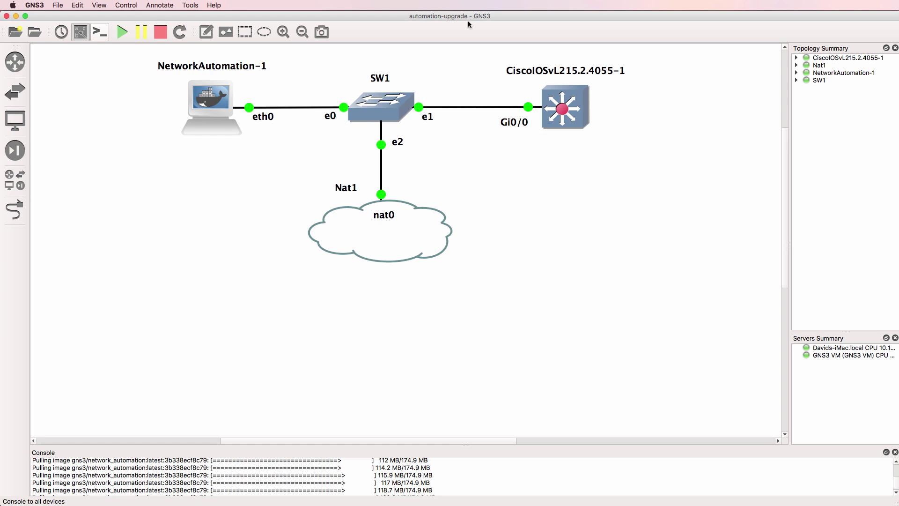
Close GNS3 and shut down the GNS3 VM with 'sudo shutdown -h now'.
click(6, 16)
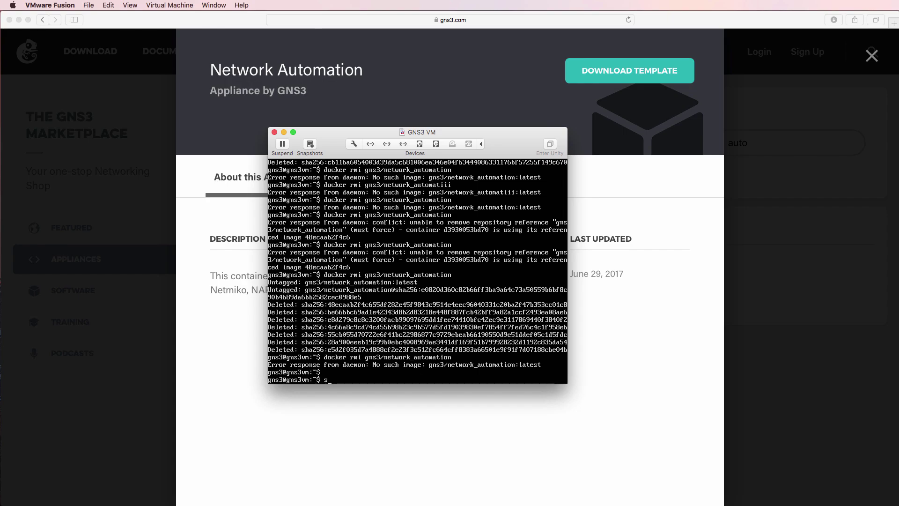
text(ut)
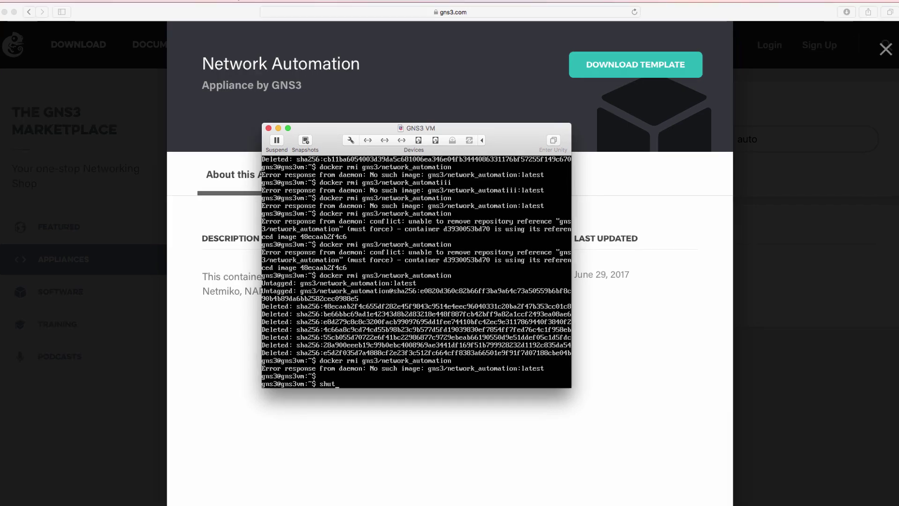
text(down -h now)
key(Return)
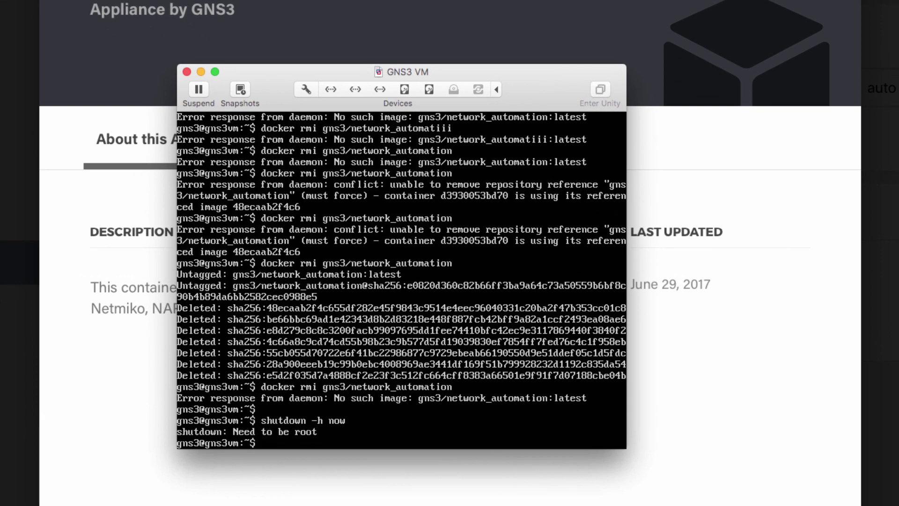
text(sudo shutodwn -)
key(BackSpace)
key(BackSpace)
key(BackSpace)
key(BackSpace)
key(BackSpace)
text(down -h now)
key(Return)
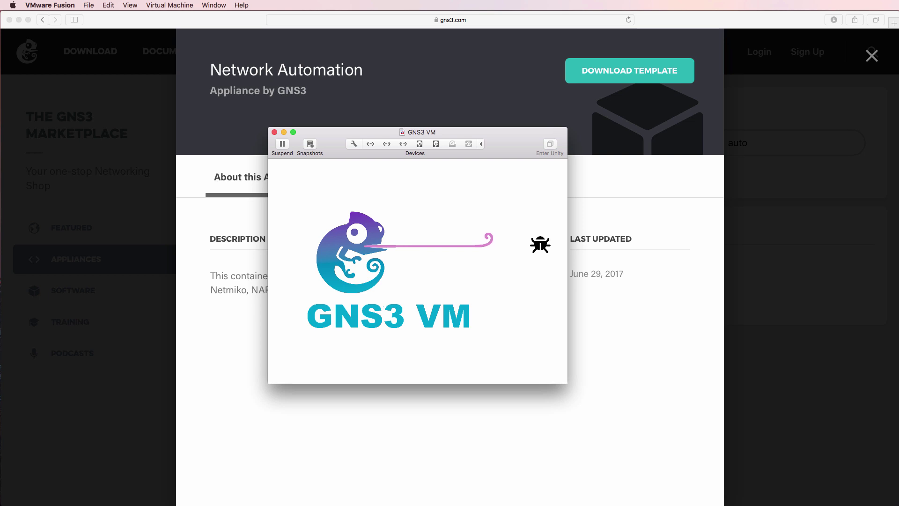
Close the GNS3 VM window, relaunch GNS3 and move the VM window off the project dialog.
click(275, 133)
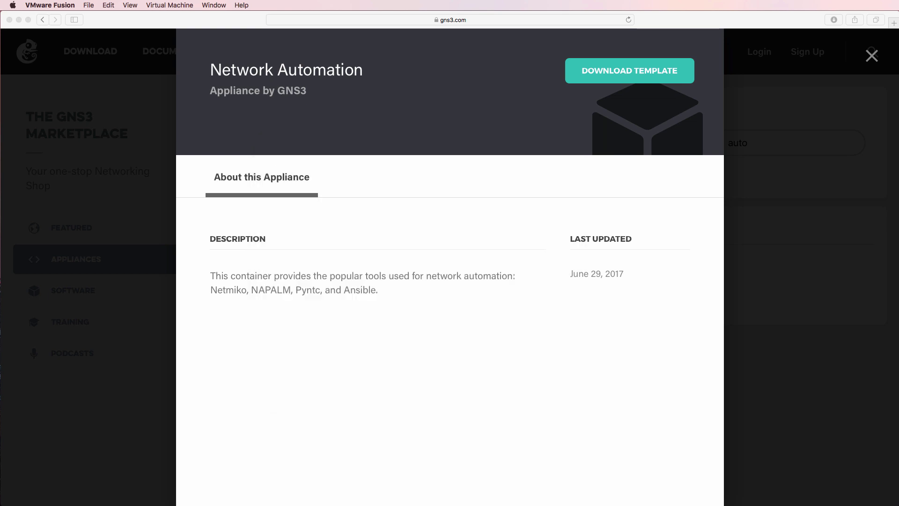
click(746, 396)
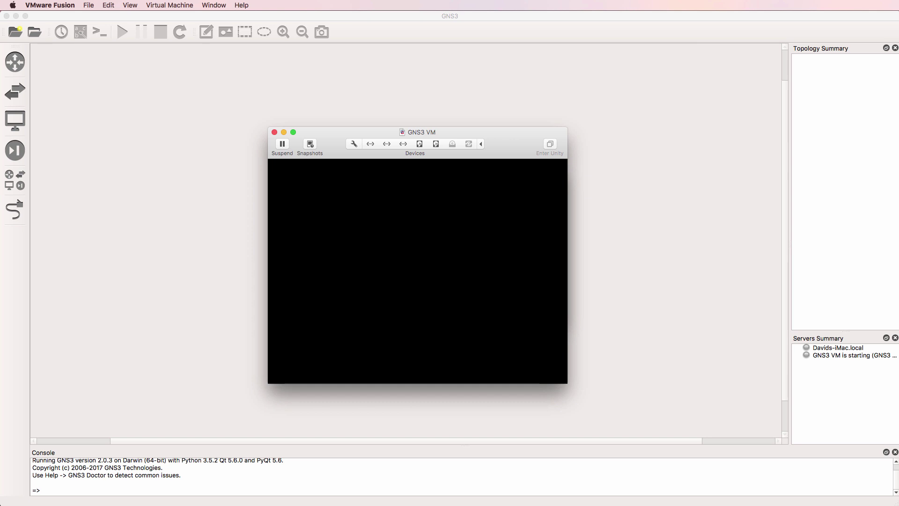
drag(563, 175, 622, 156)
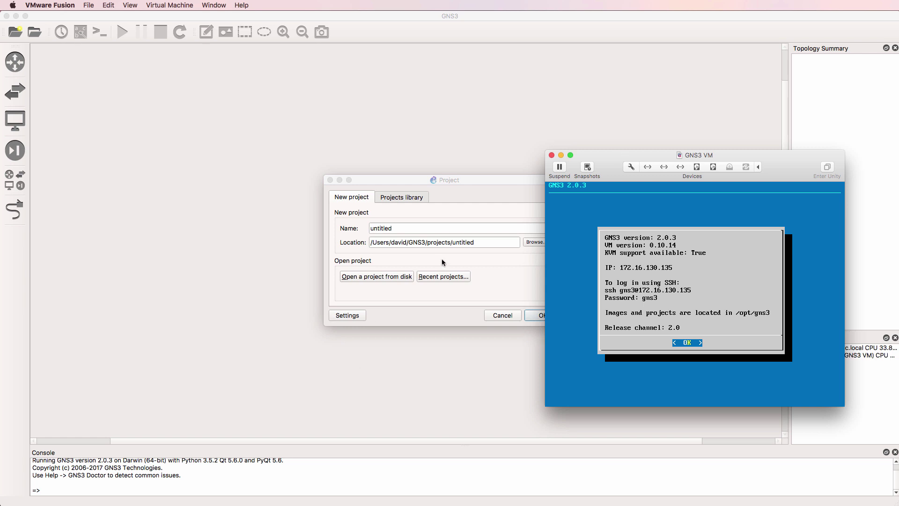
Open automation-upgrade.gns3 from recent projects, zoom in, start all devices and open their consoles.
click(443, 276)
click(445, 277)
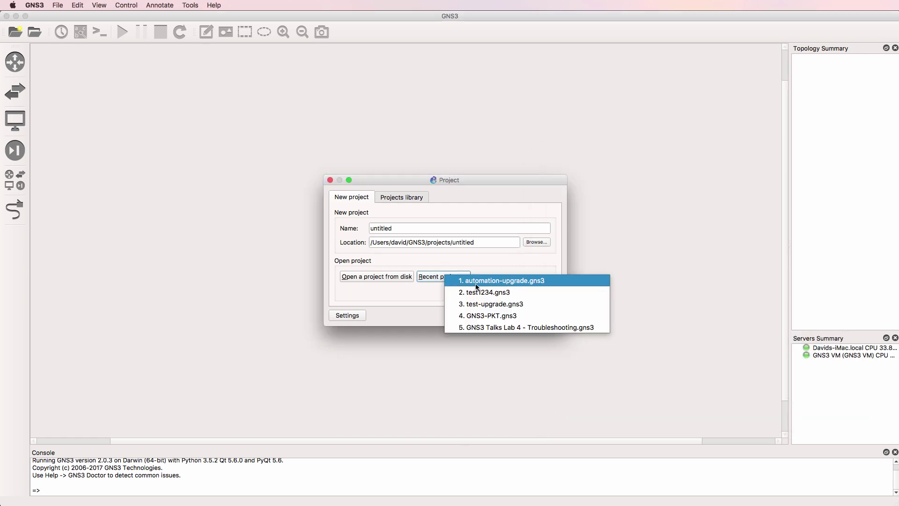
click(525, 284)
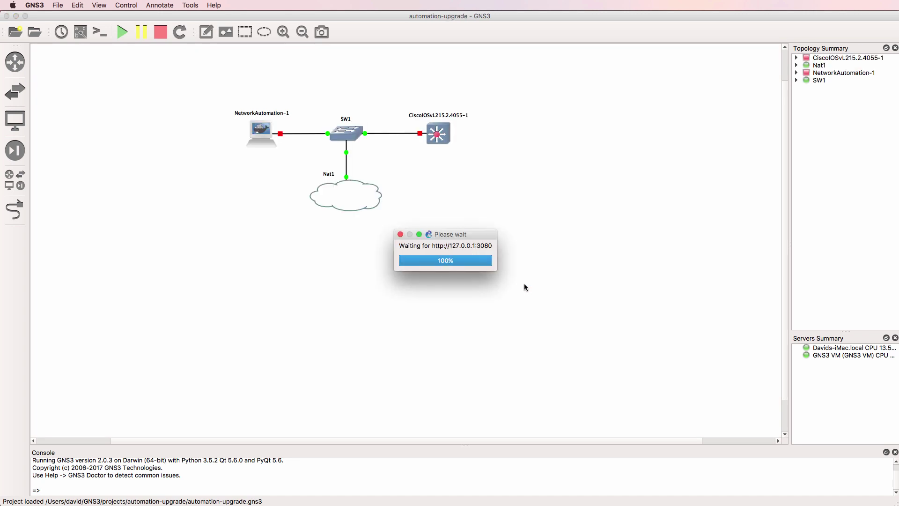
click(283, 32)
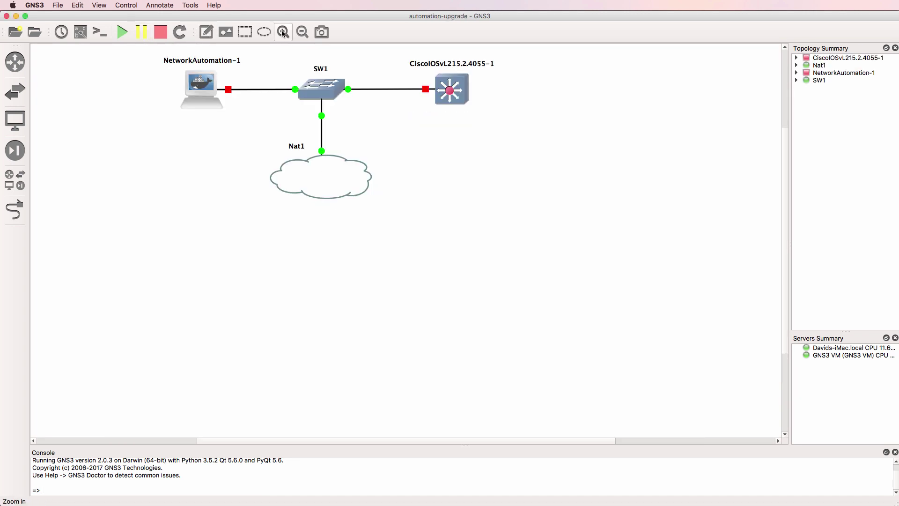
click(283, 32)
drag(785, 188, 800, 153)
click(122, 36)
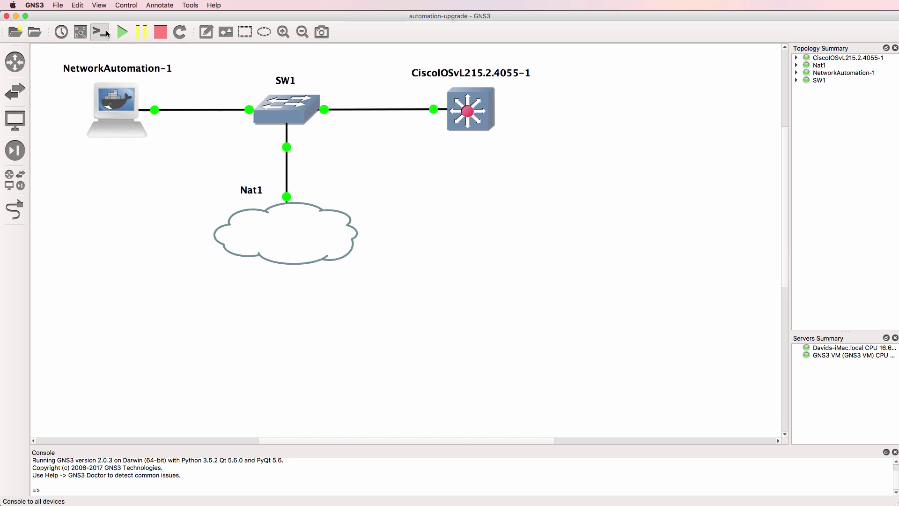
click(107, 34)
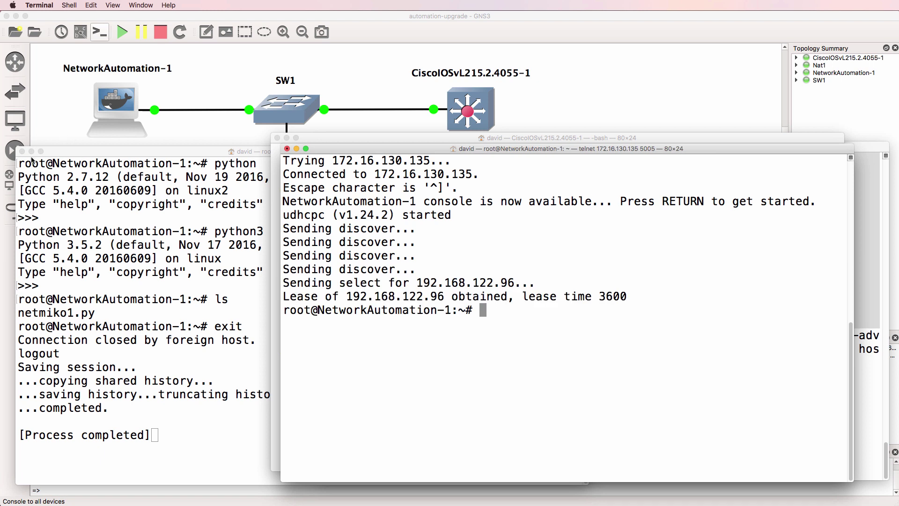
Close the old terminal, then list the container's files and print netmiko1.py to confirm it persisted.
click(205, 160)
key(super+w)
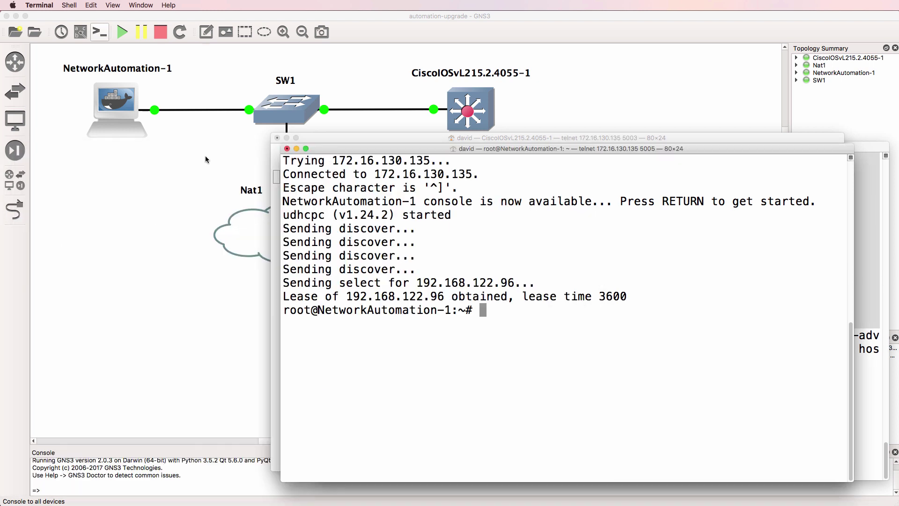
drag(379, 149, 131, 144)
text(ls)
key(Return)
text(cat net)
key(Tab)
key(Return)
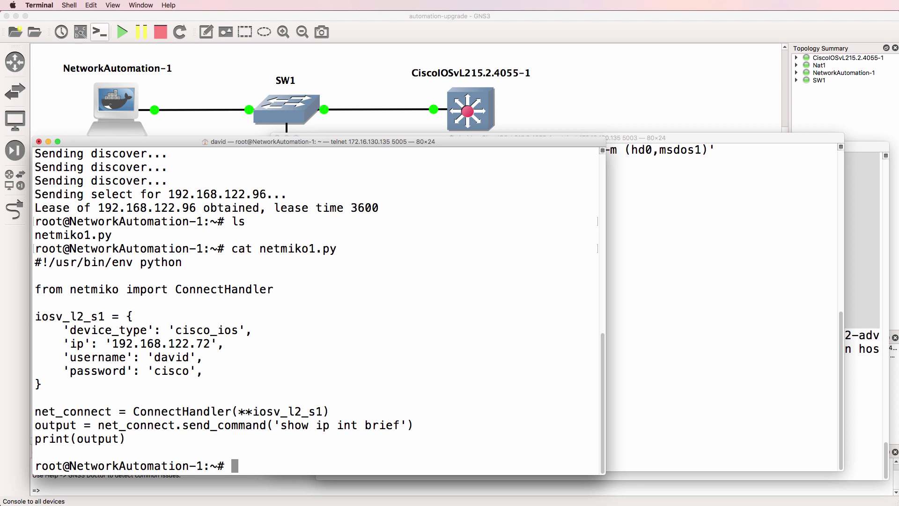
Launch and exit Python 2.7.12 and Python 3.5.2, then return to the GNS3 topology.
text(python)
key(Return)
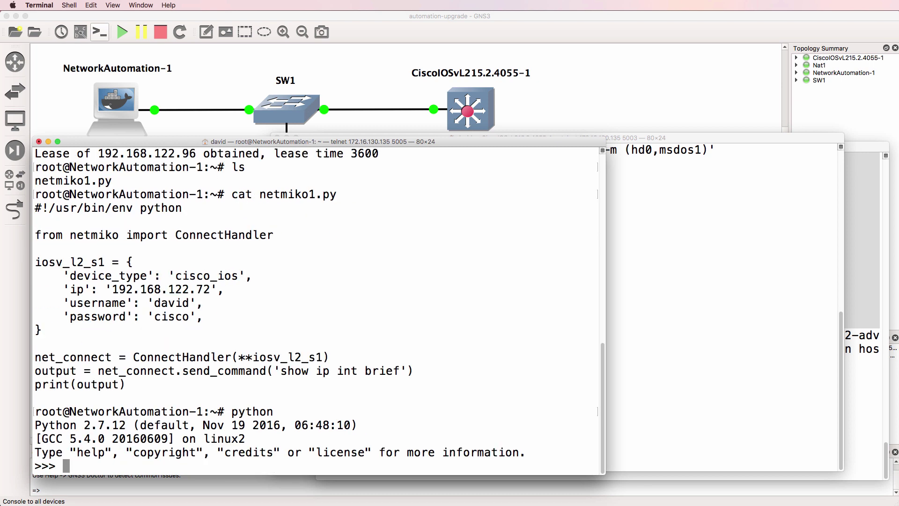
key(ctrl+d)
text(python3)
key(Return)
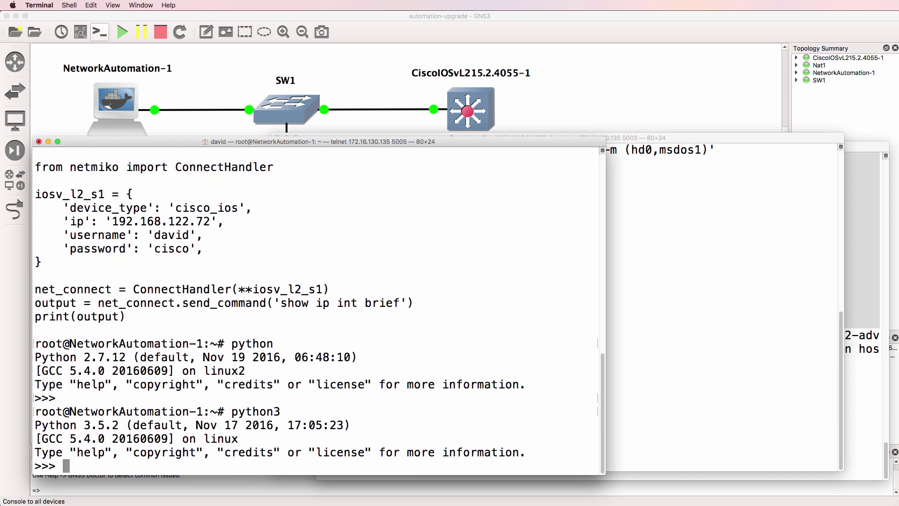
key(ctrl+d)
click(423, 28)
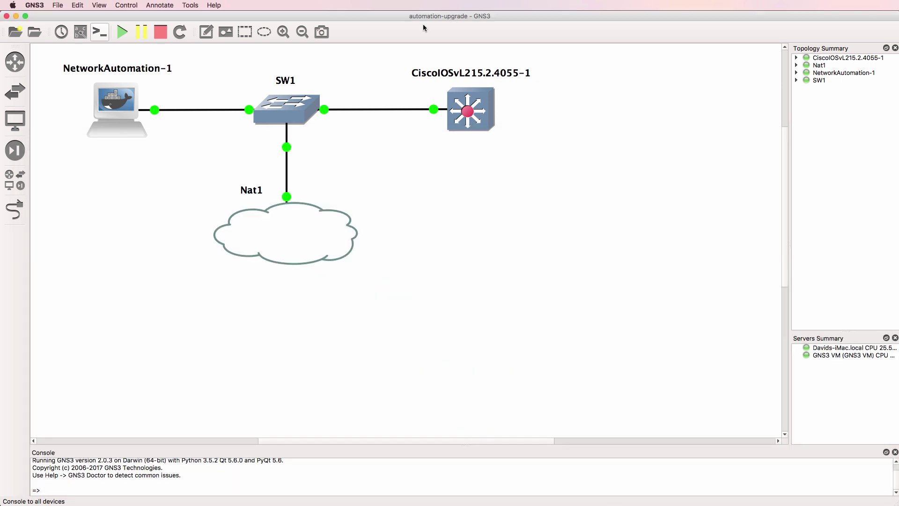